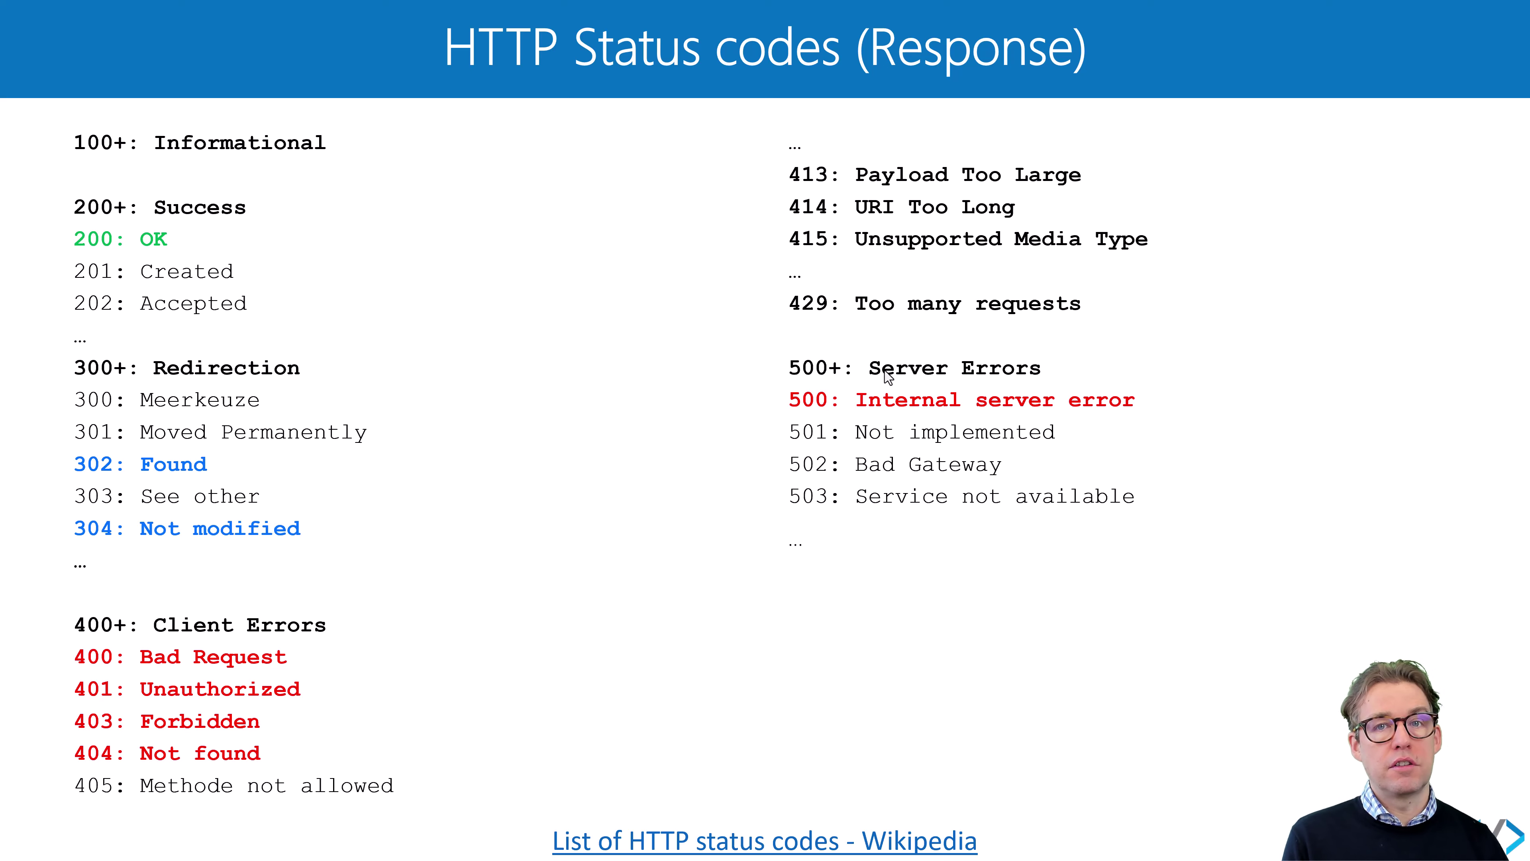
Load the Ergast F1 race results for the 2022 season by changing the address to ergast.com/api/f1/2022.
key("Right")
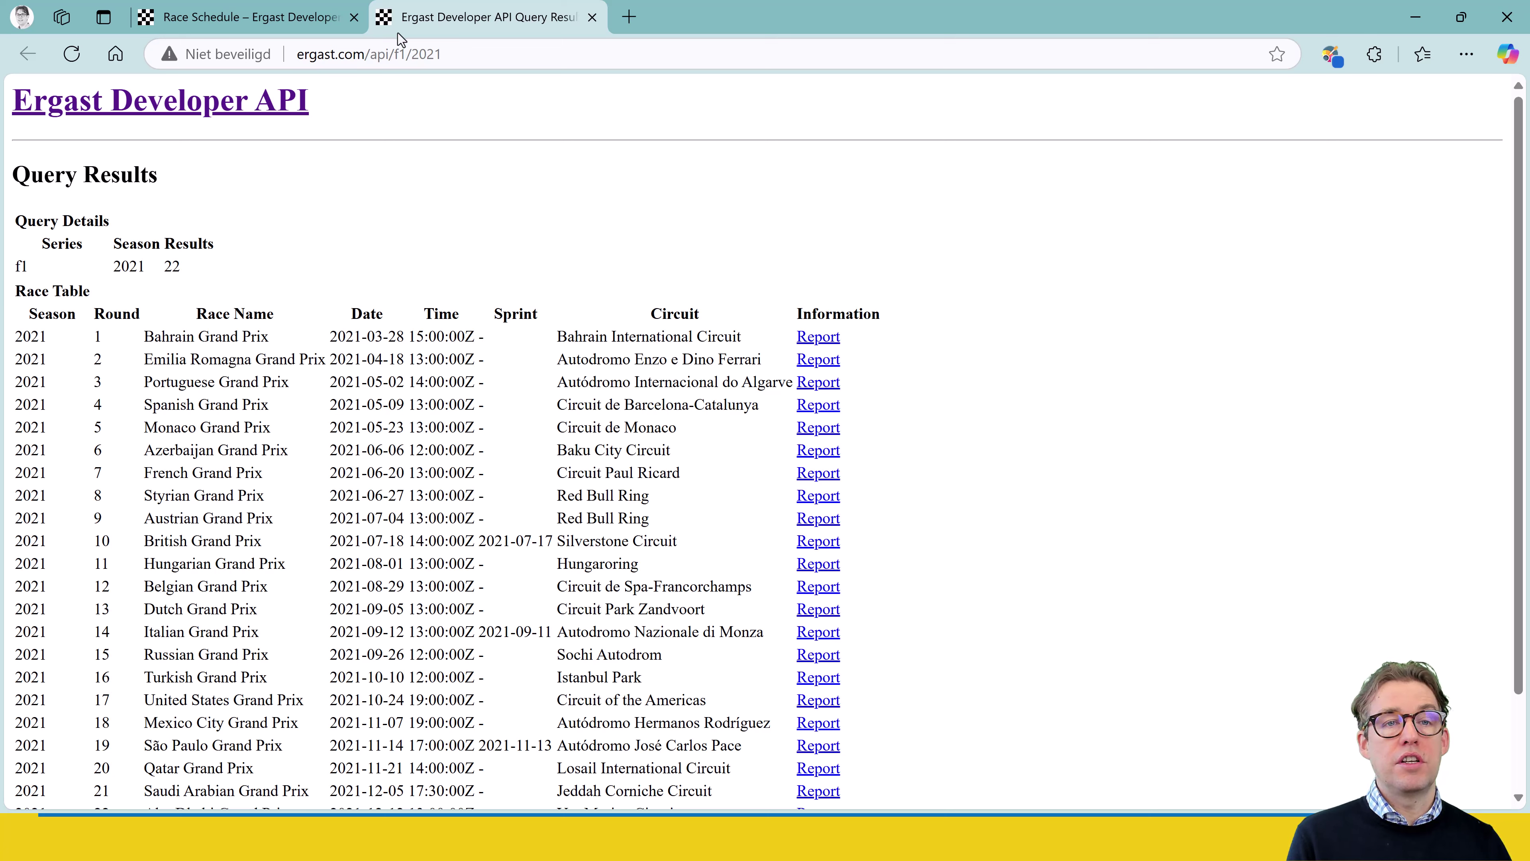
left_click_drag(412, 56, 451, 56)
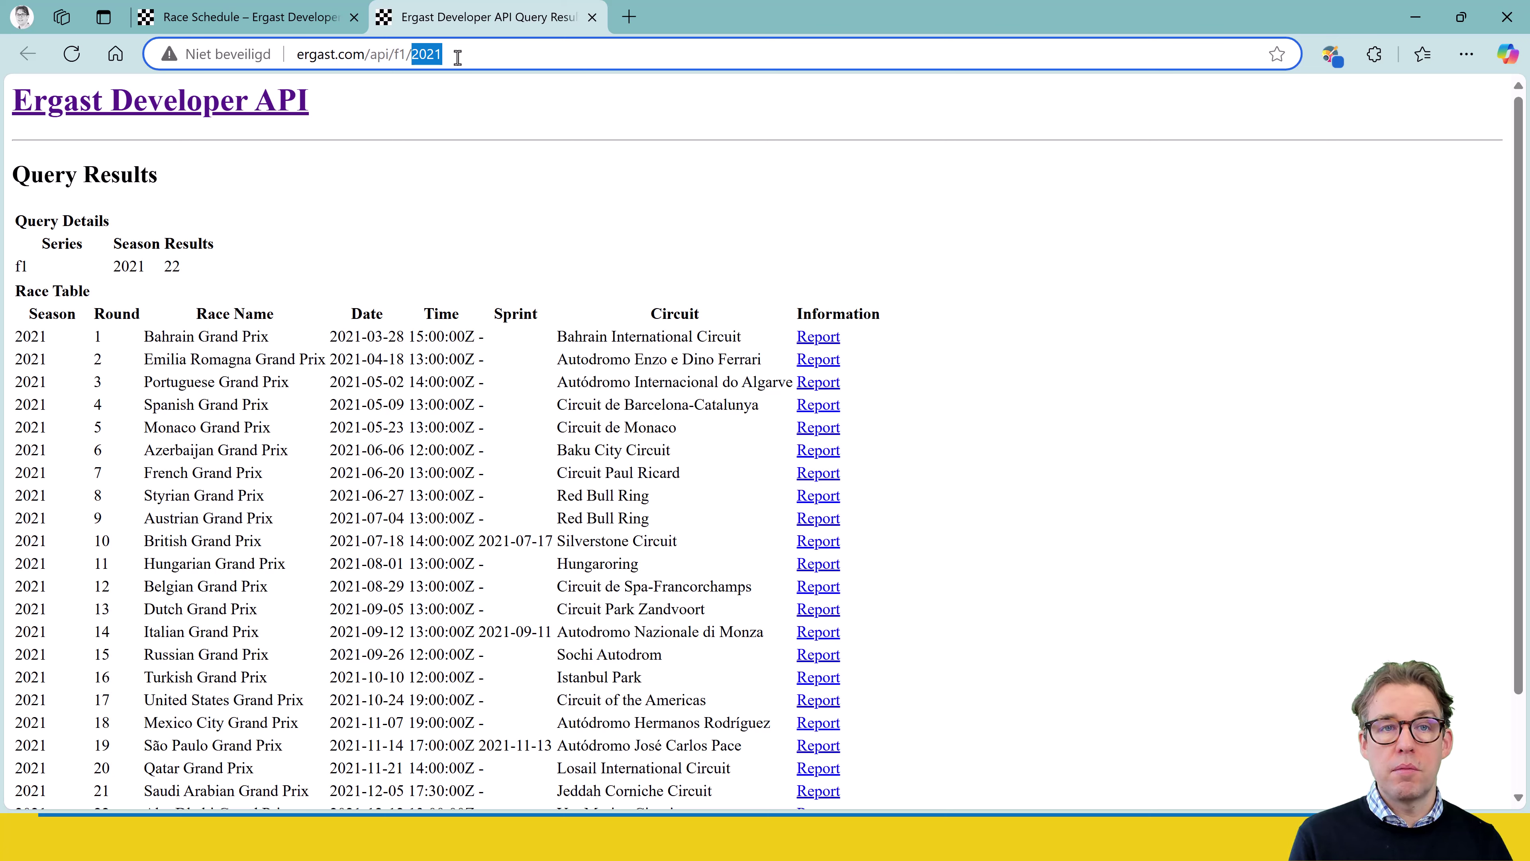
left_click(458, 57)
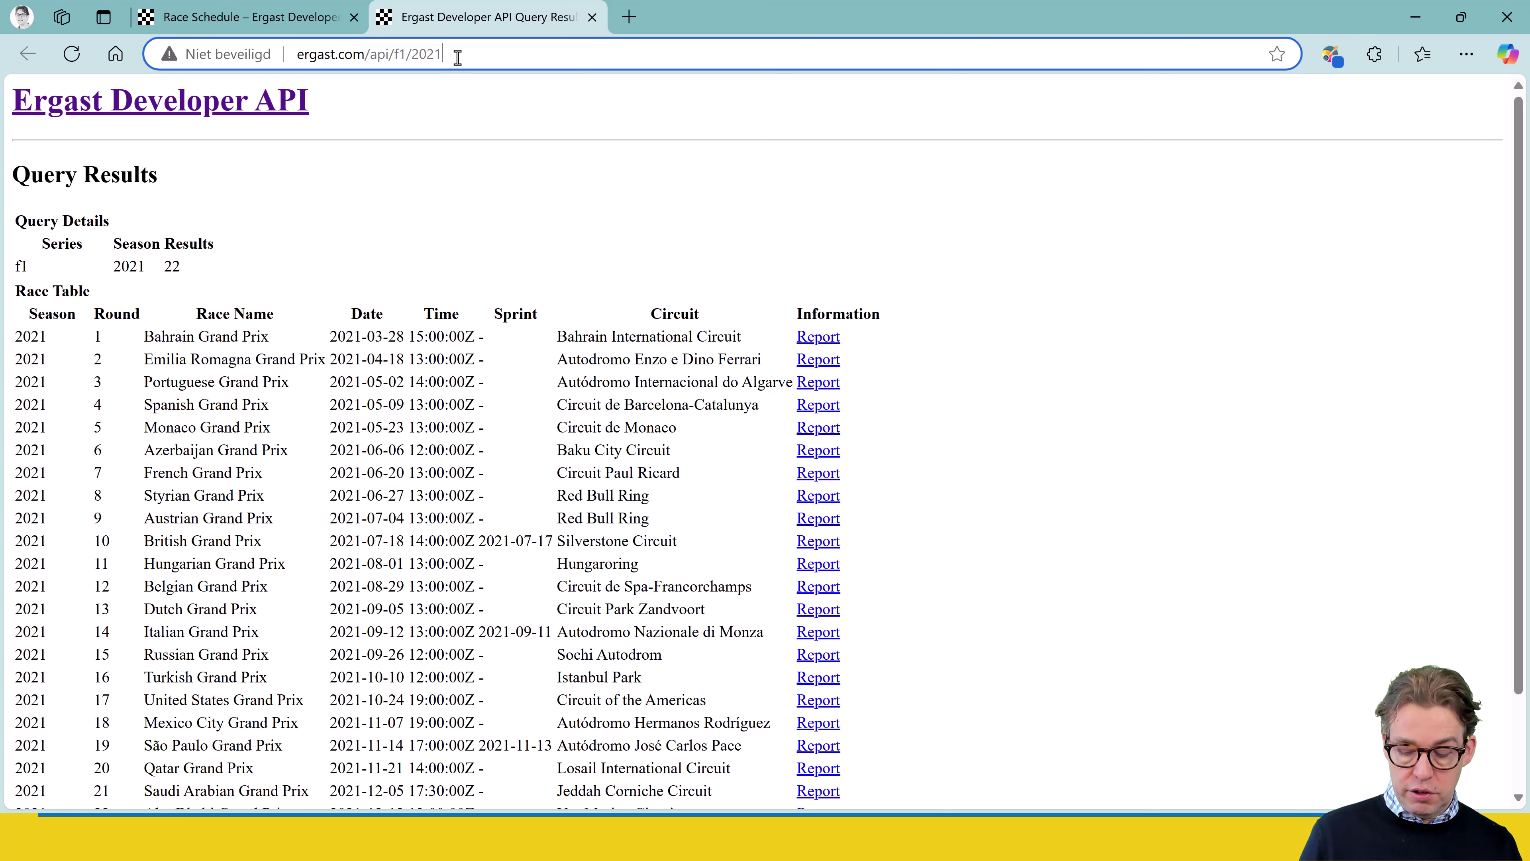
key("BackSpace")
type("2")
key("Return")
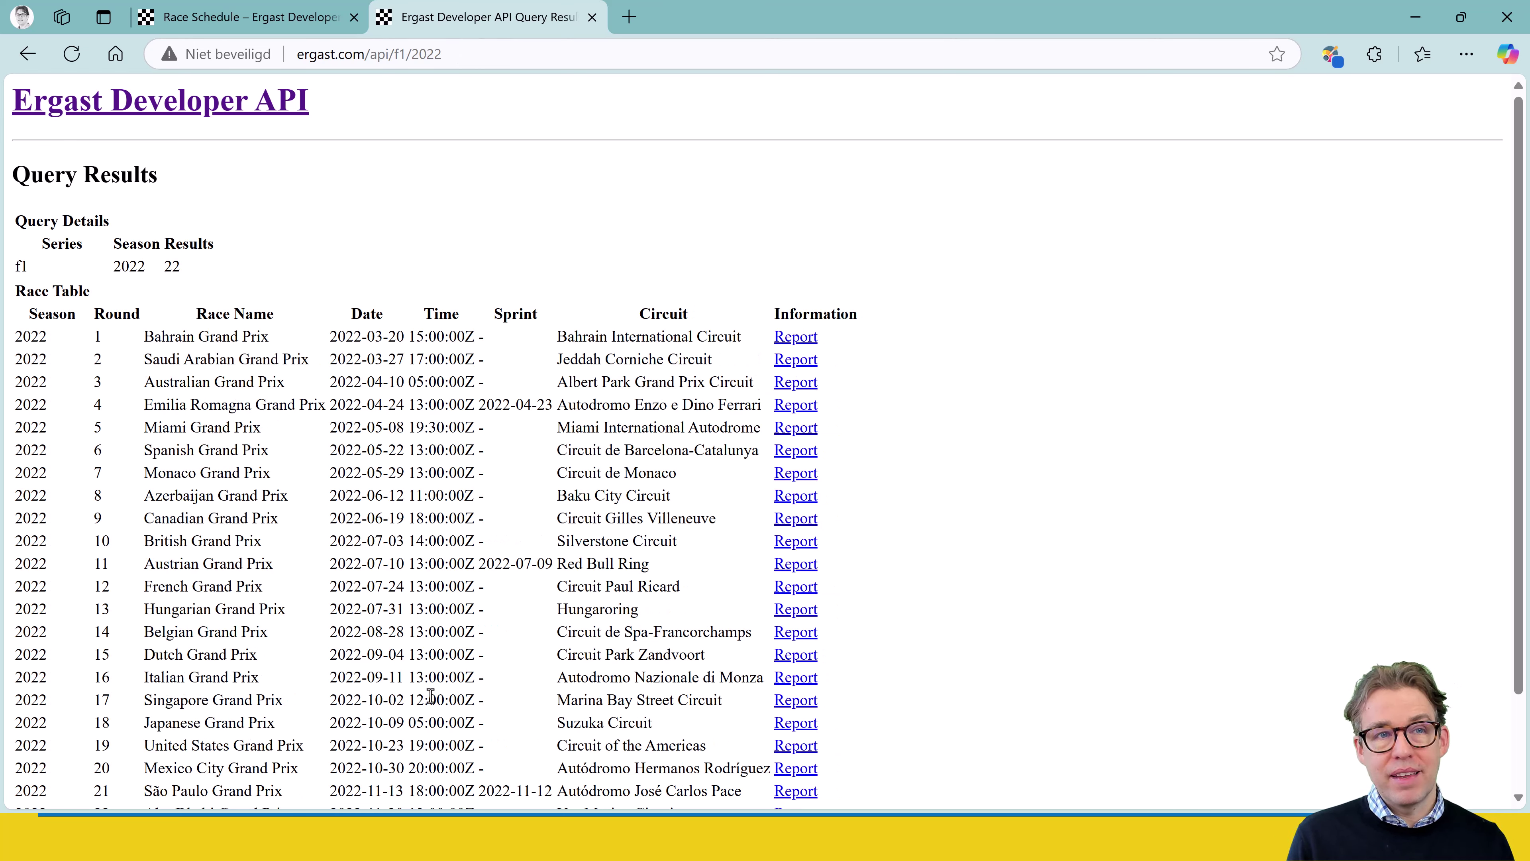
key("alt+Tab")
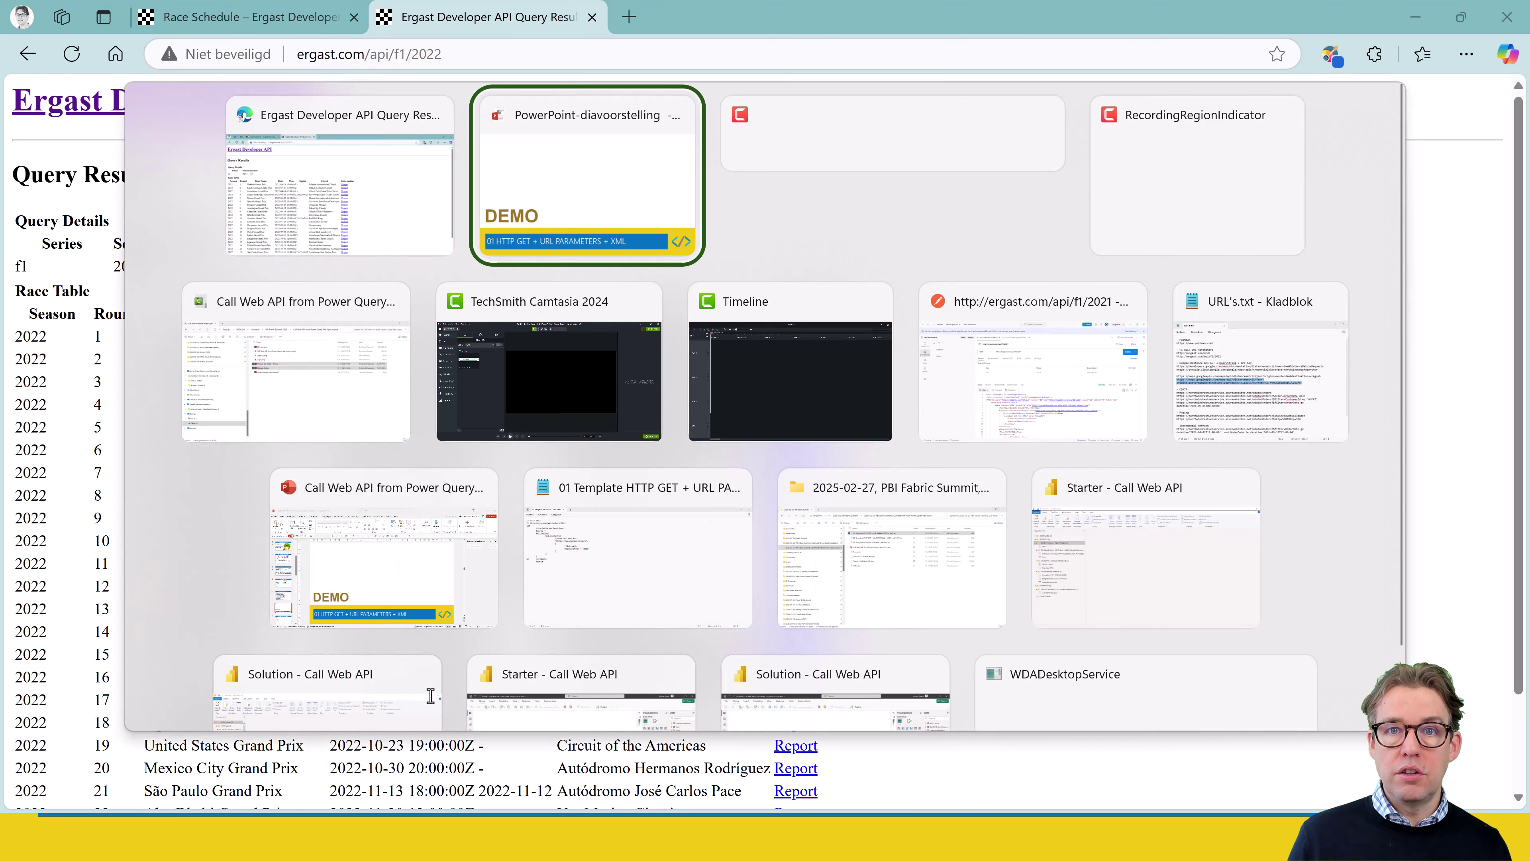
key("alt+Tab")
key("alt+Tab")
key("alt+Tab")
key("alt+Tab")
key("alt+Tab")
key("alt+Tab")
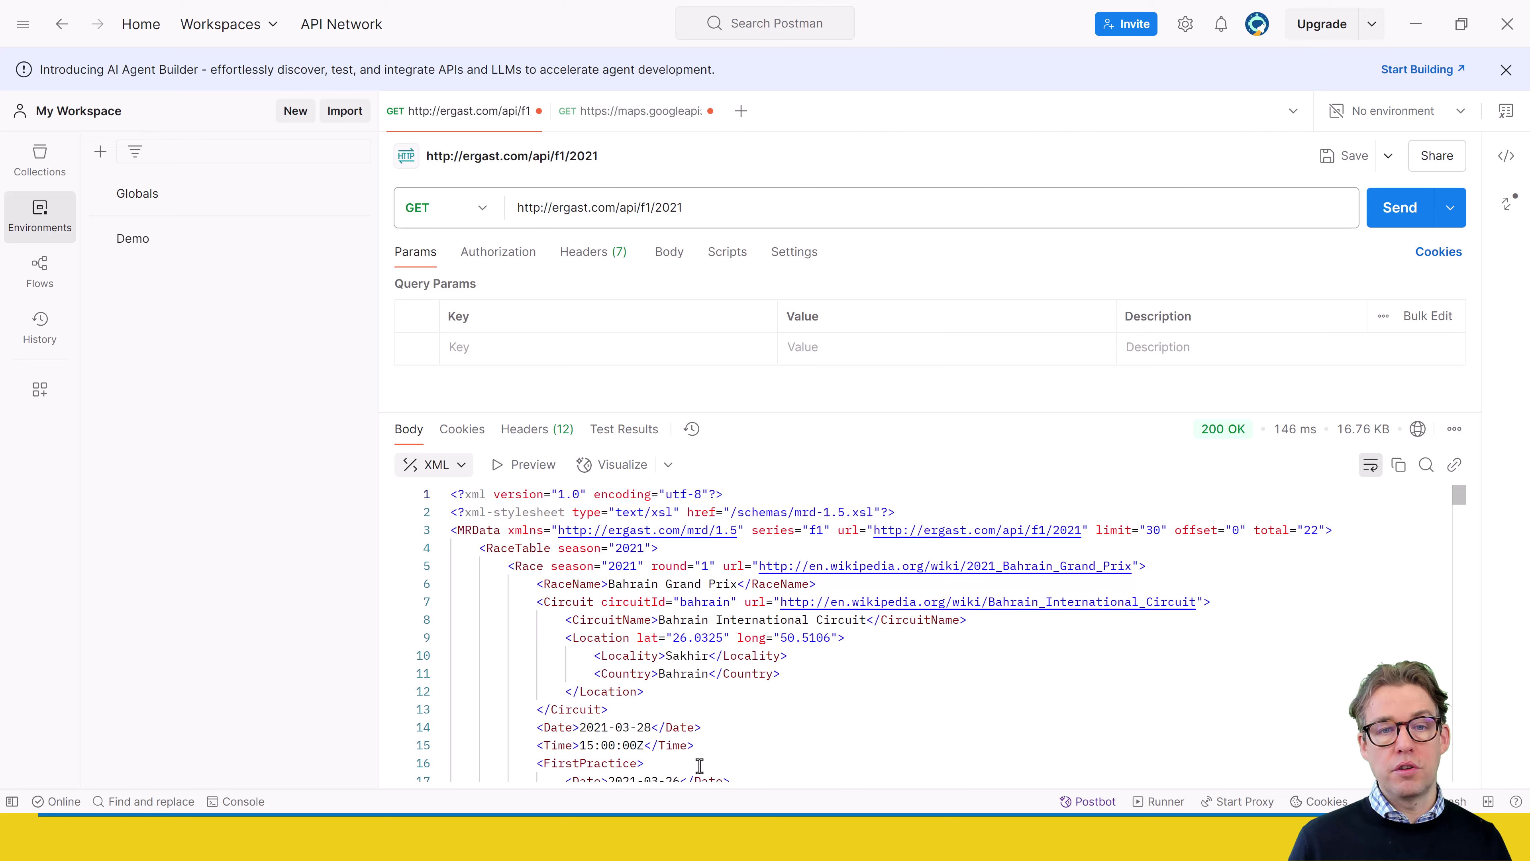
left_click(735, 205)
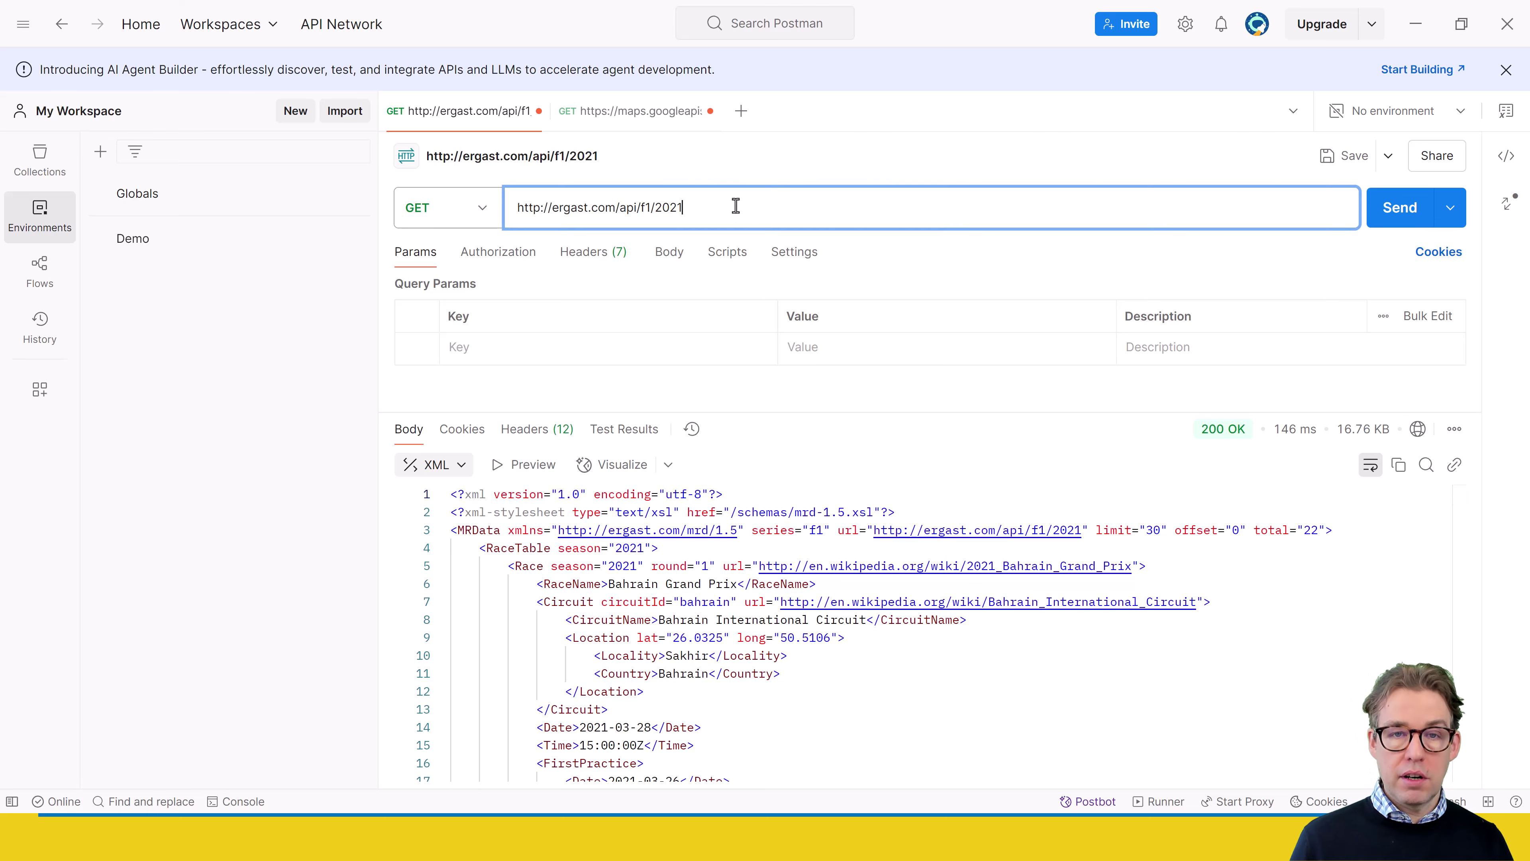
key("BackSpace")
type("2")
key("Return")
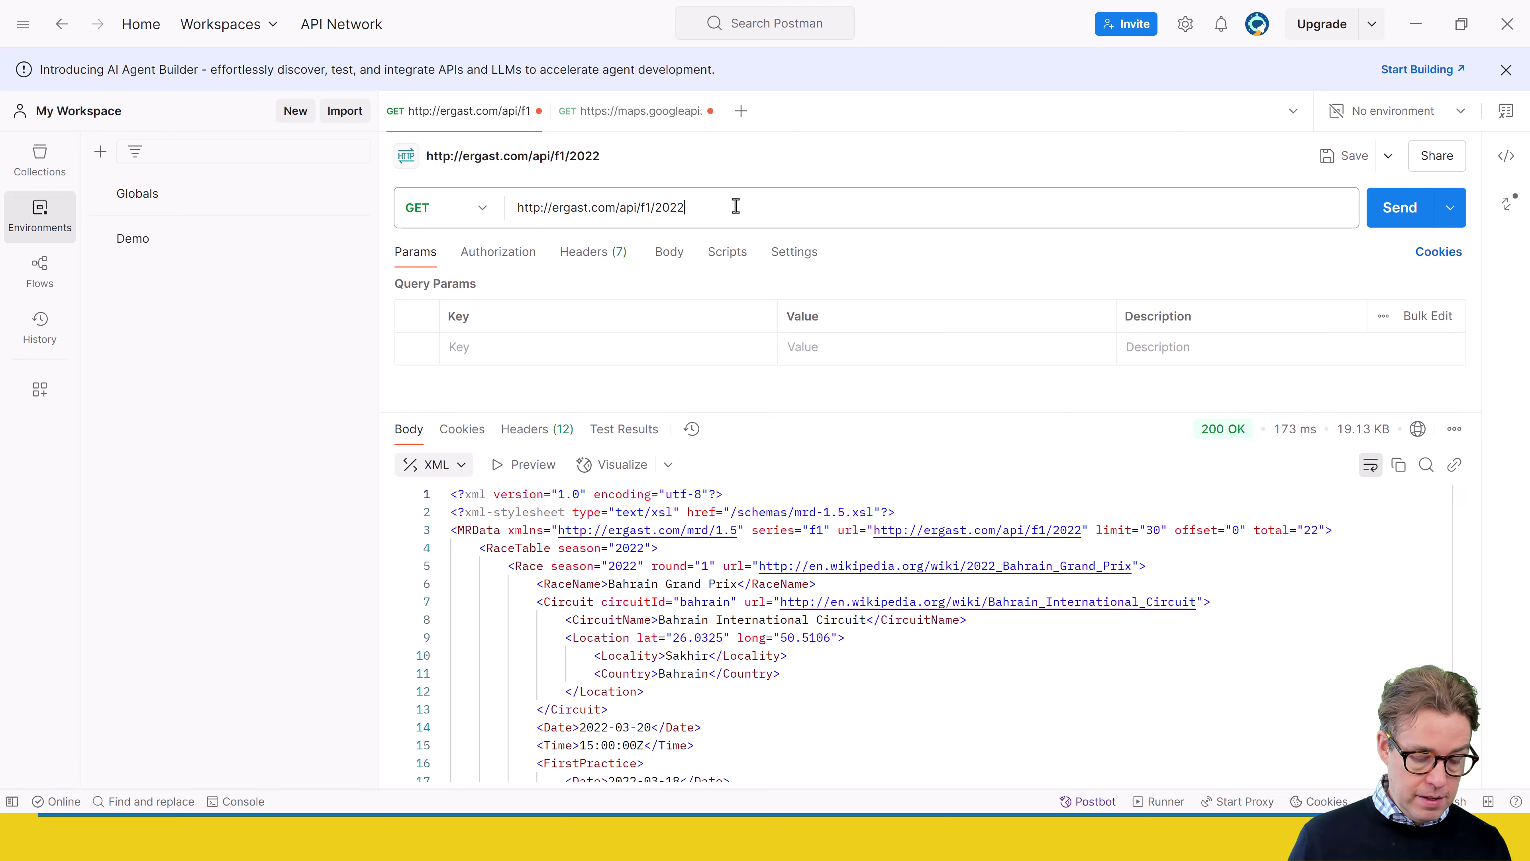
Copy the complete request URL and switch to the Power Query Editor of Starter - Call Web API.
key("ctrl+a")
key("ctrl+c")
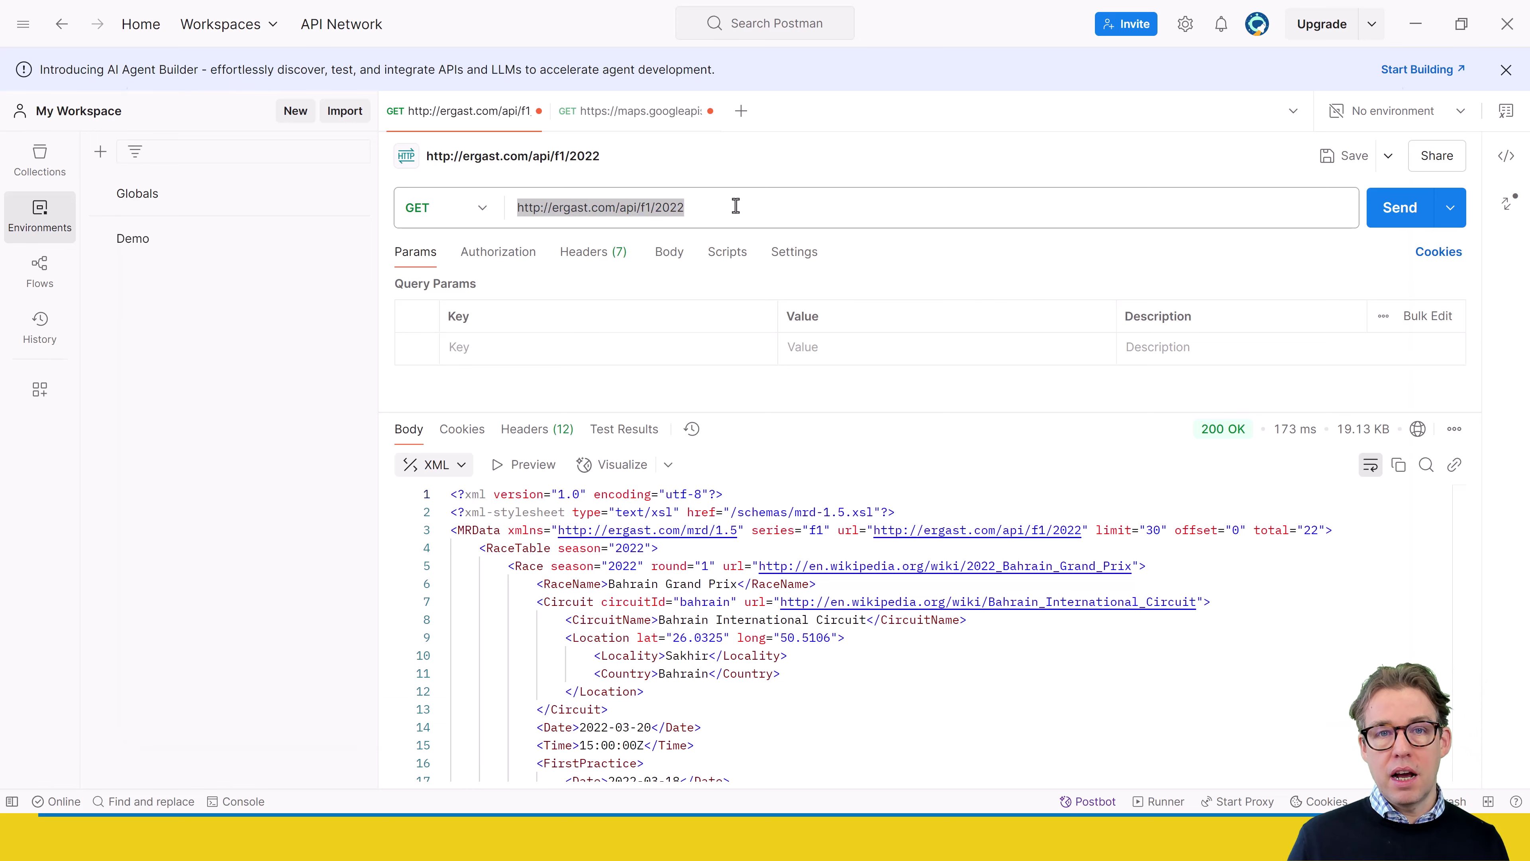
key("alt+Tab")
key("alt+Tab")
key("alt+Tab")
key("alt+Tab")
key("alt+Tab")
key("alt+Tab")
key("alt+Tab")
key("alt+Tab")
key("alt+Tab")
key("alt+Tab")
key("alt+Tab")
key("alt+Tab")
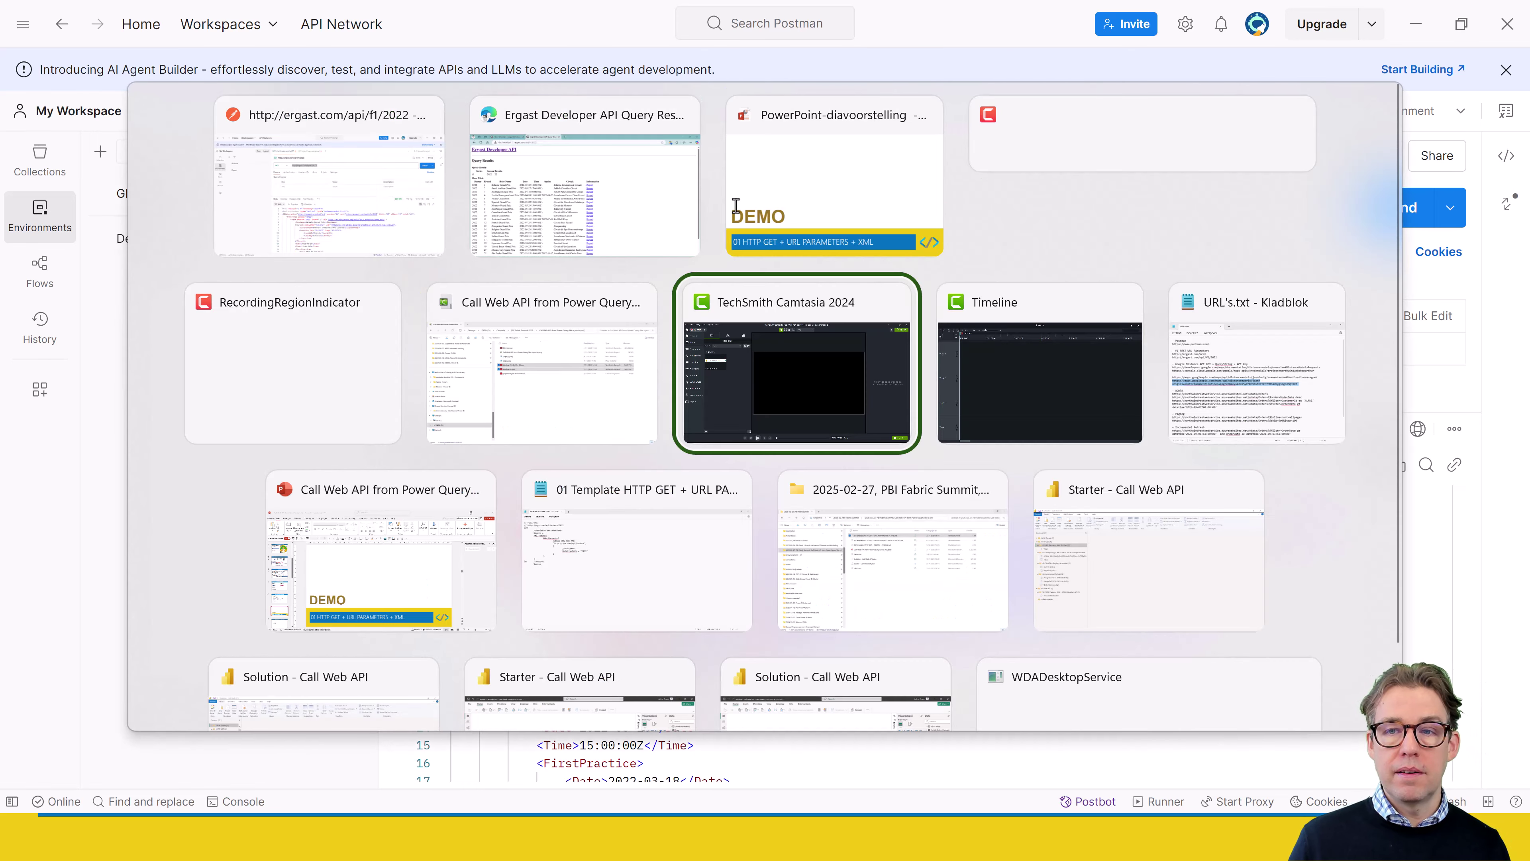
left_click(72, 115)
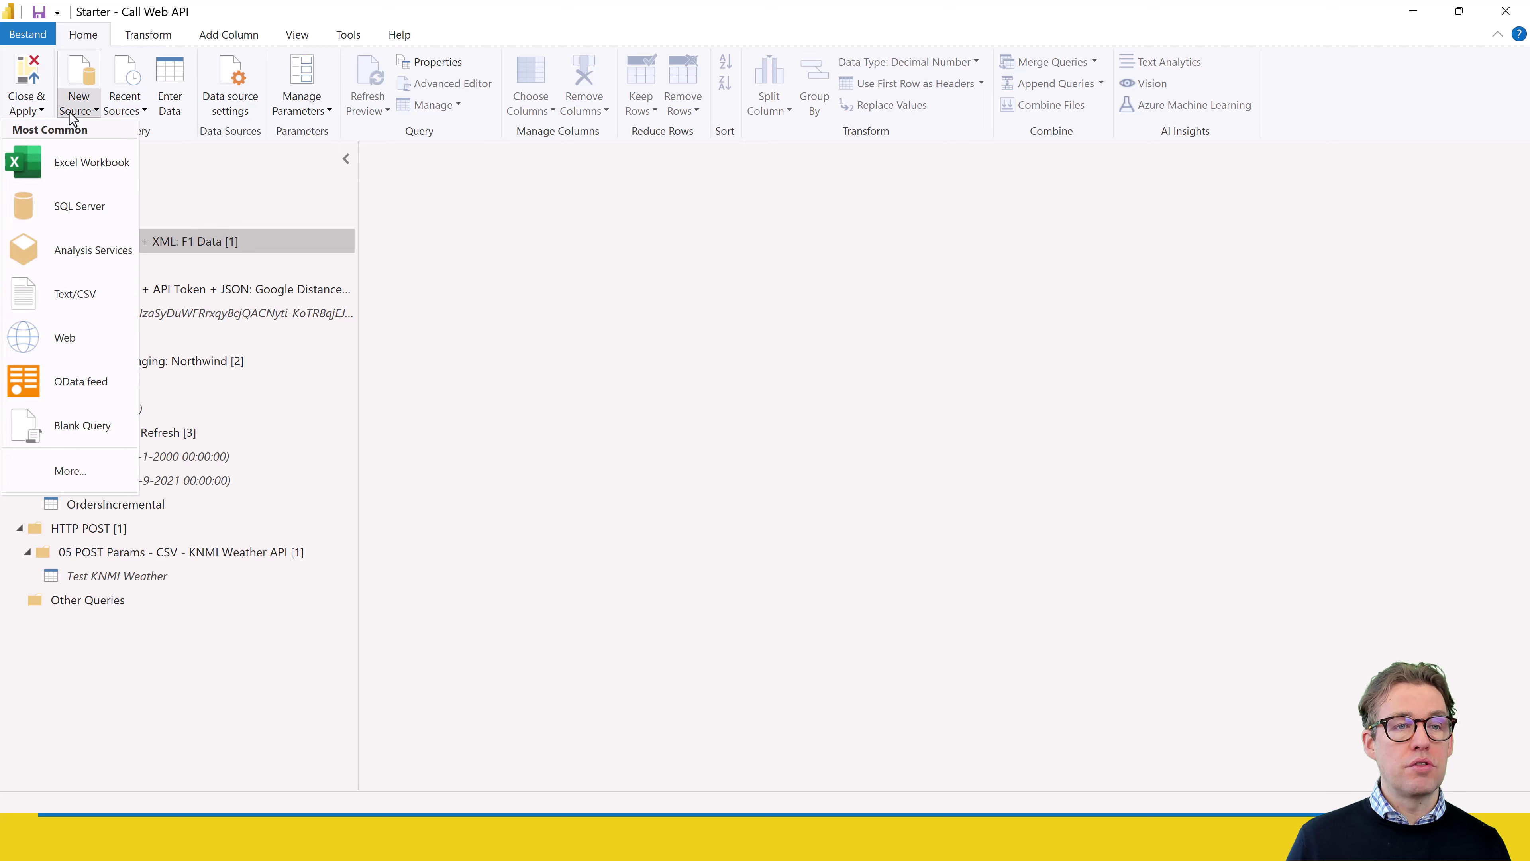
left_click(36, 341)
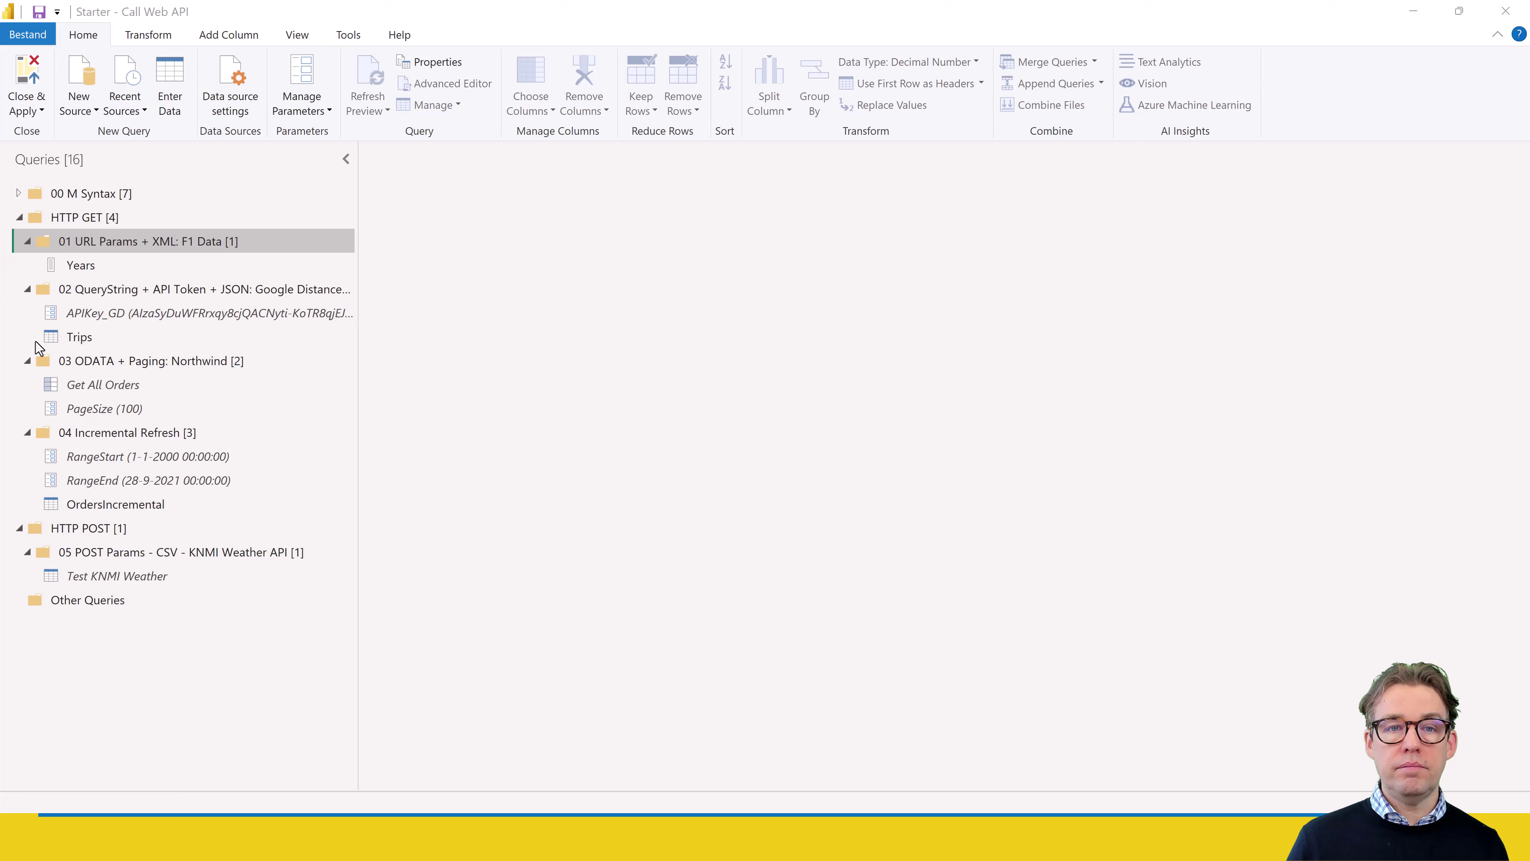
key("ctrl+v")
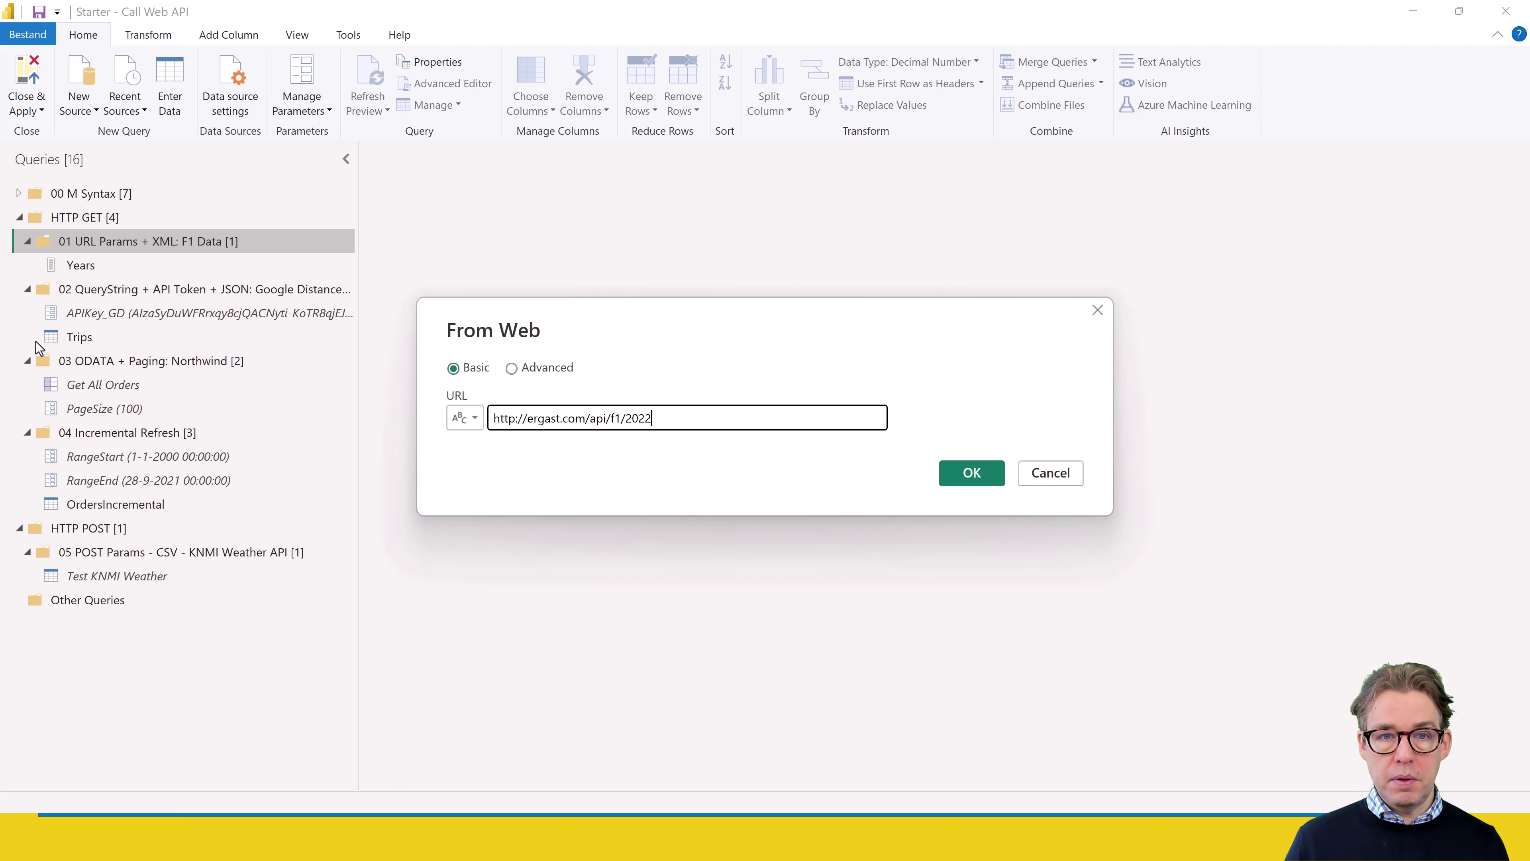
left_click(990, 475)
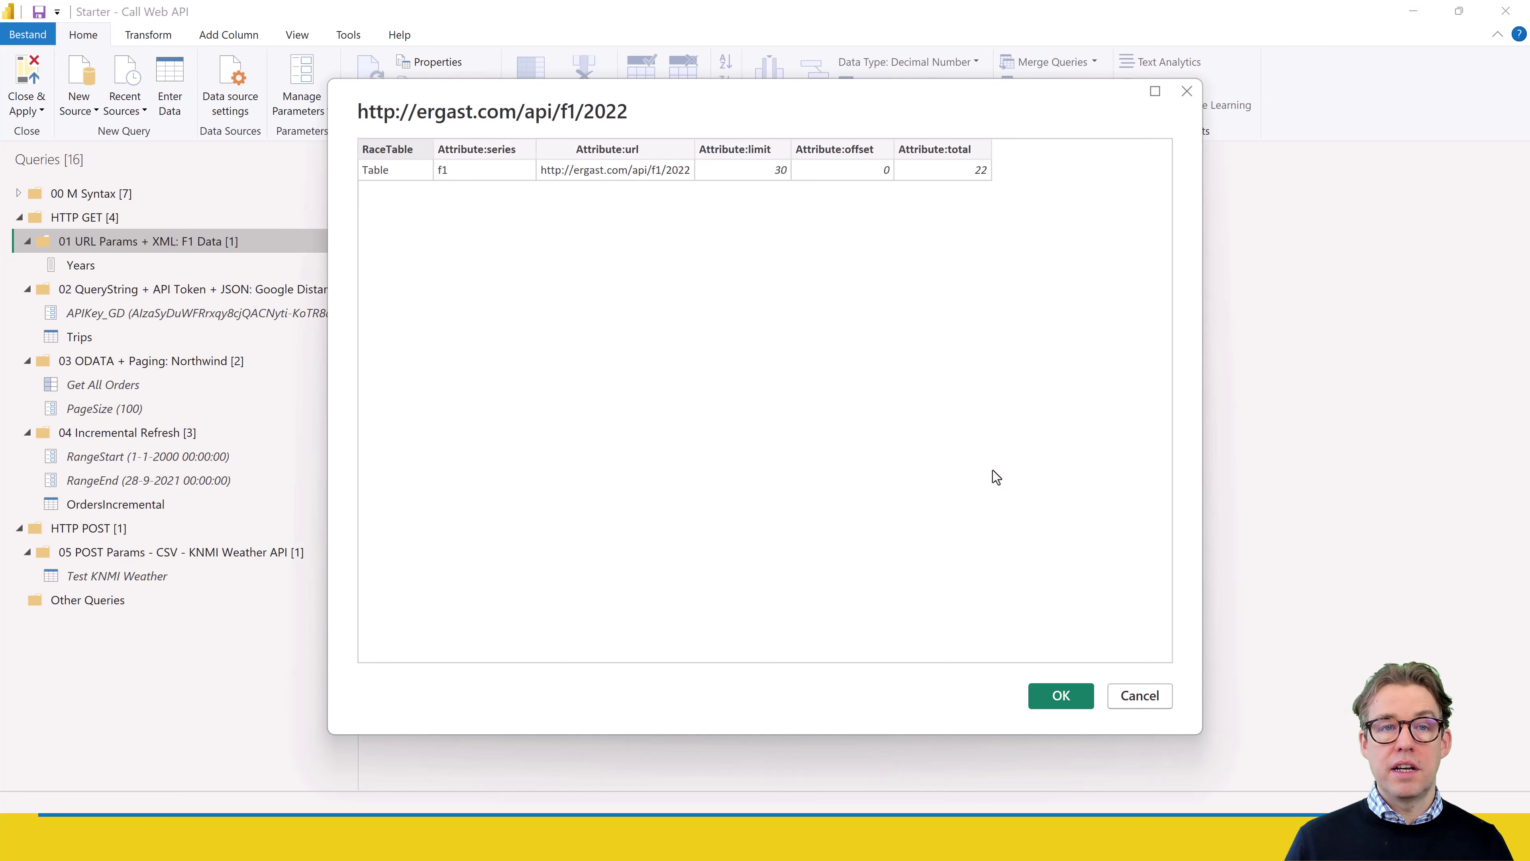
left_click(1062, 696)
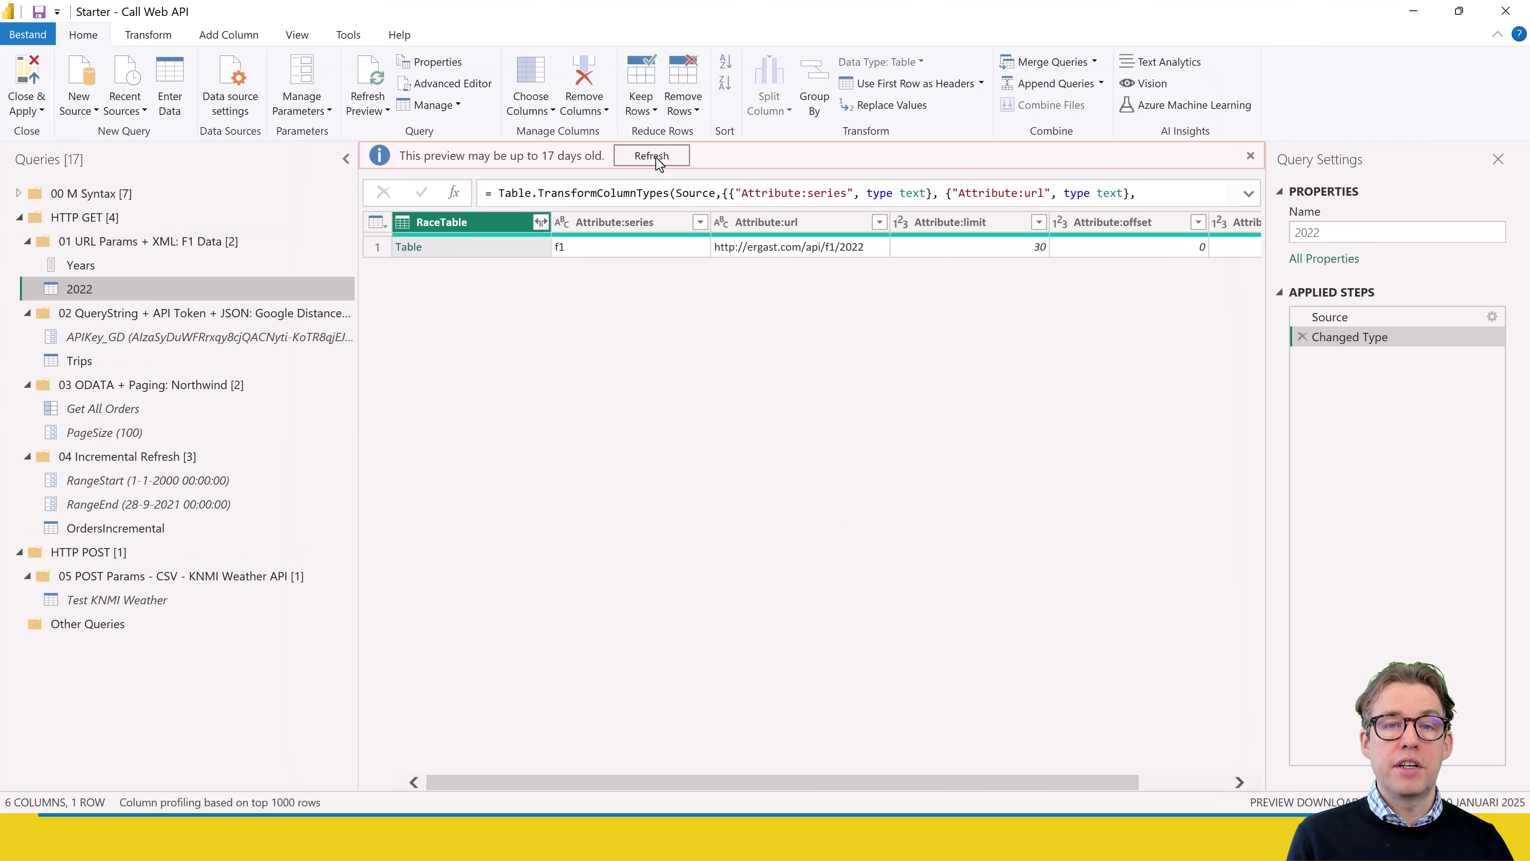
left_click(656, 157)
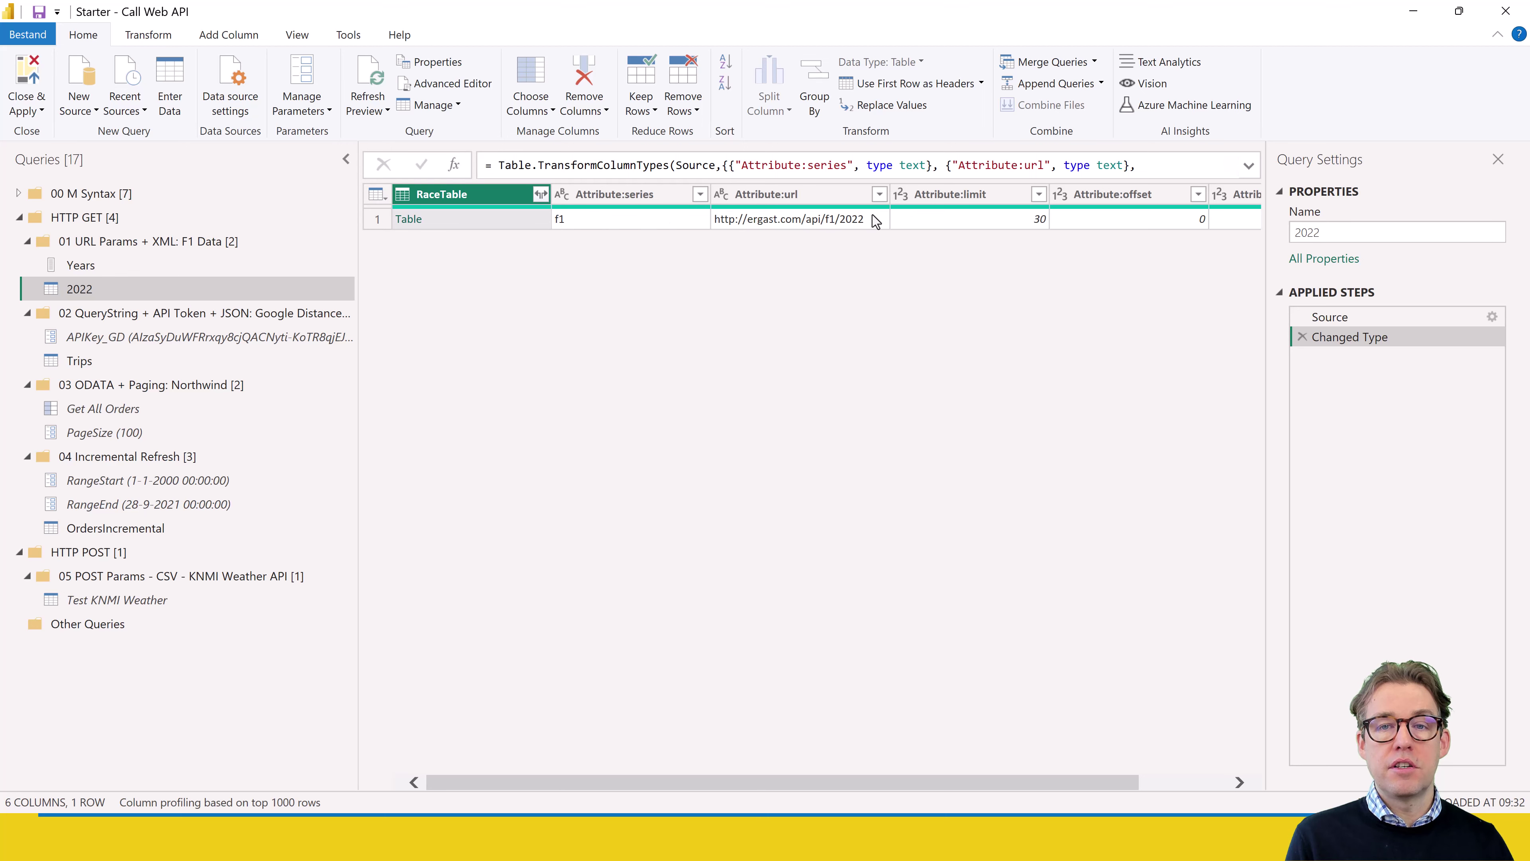
Drill into the nested RaceTable and expand all Race columns without the original column name as prefix.
left_click(408, 219)
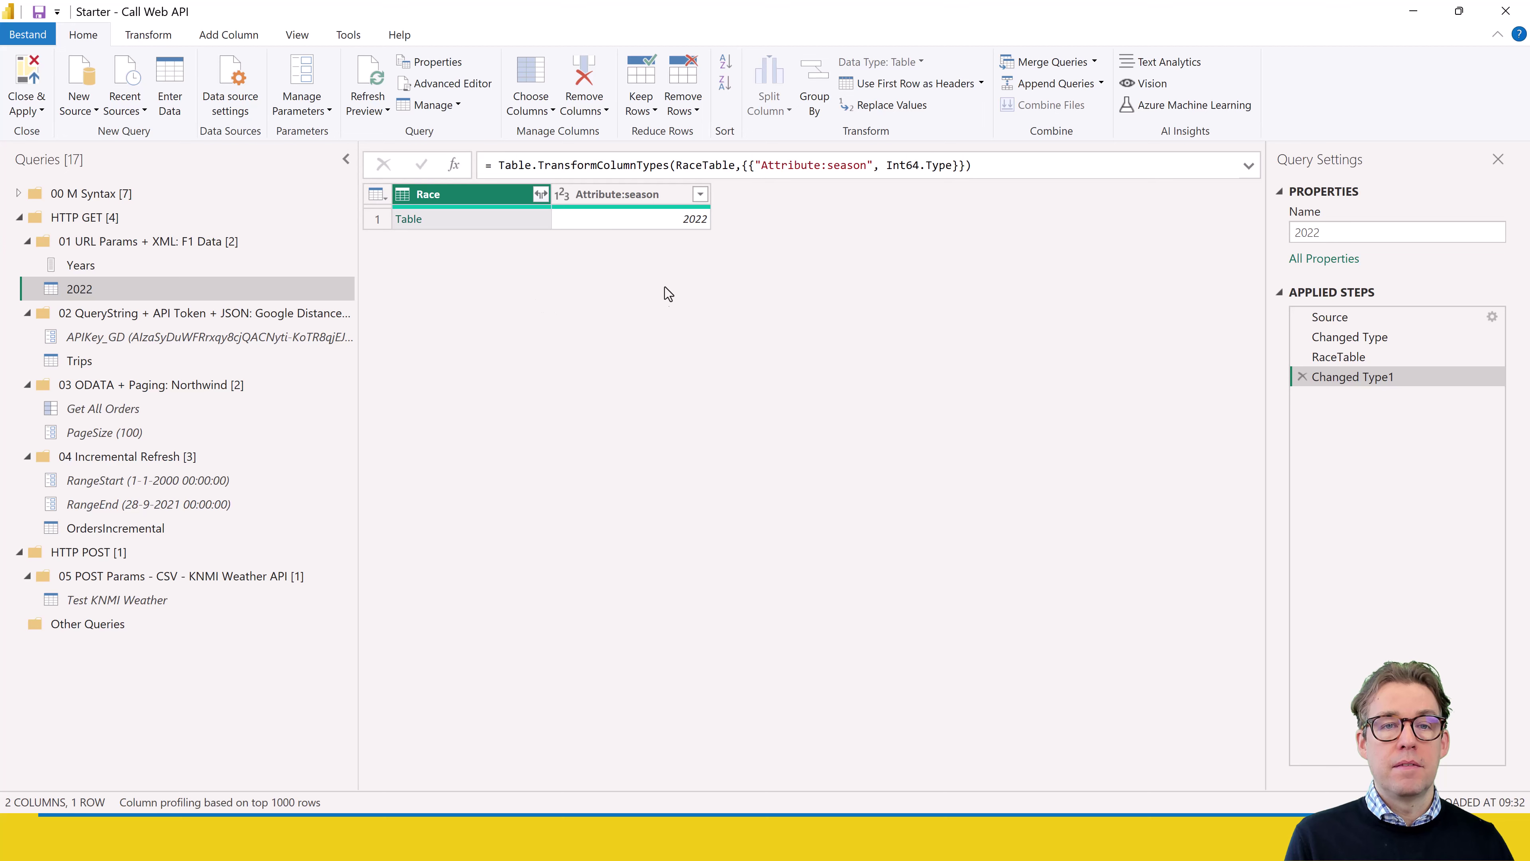
left_click(540, 195)
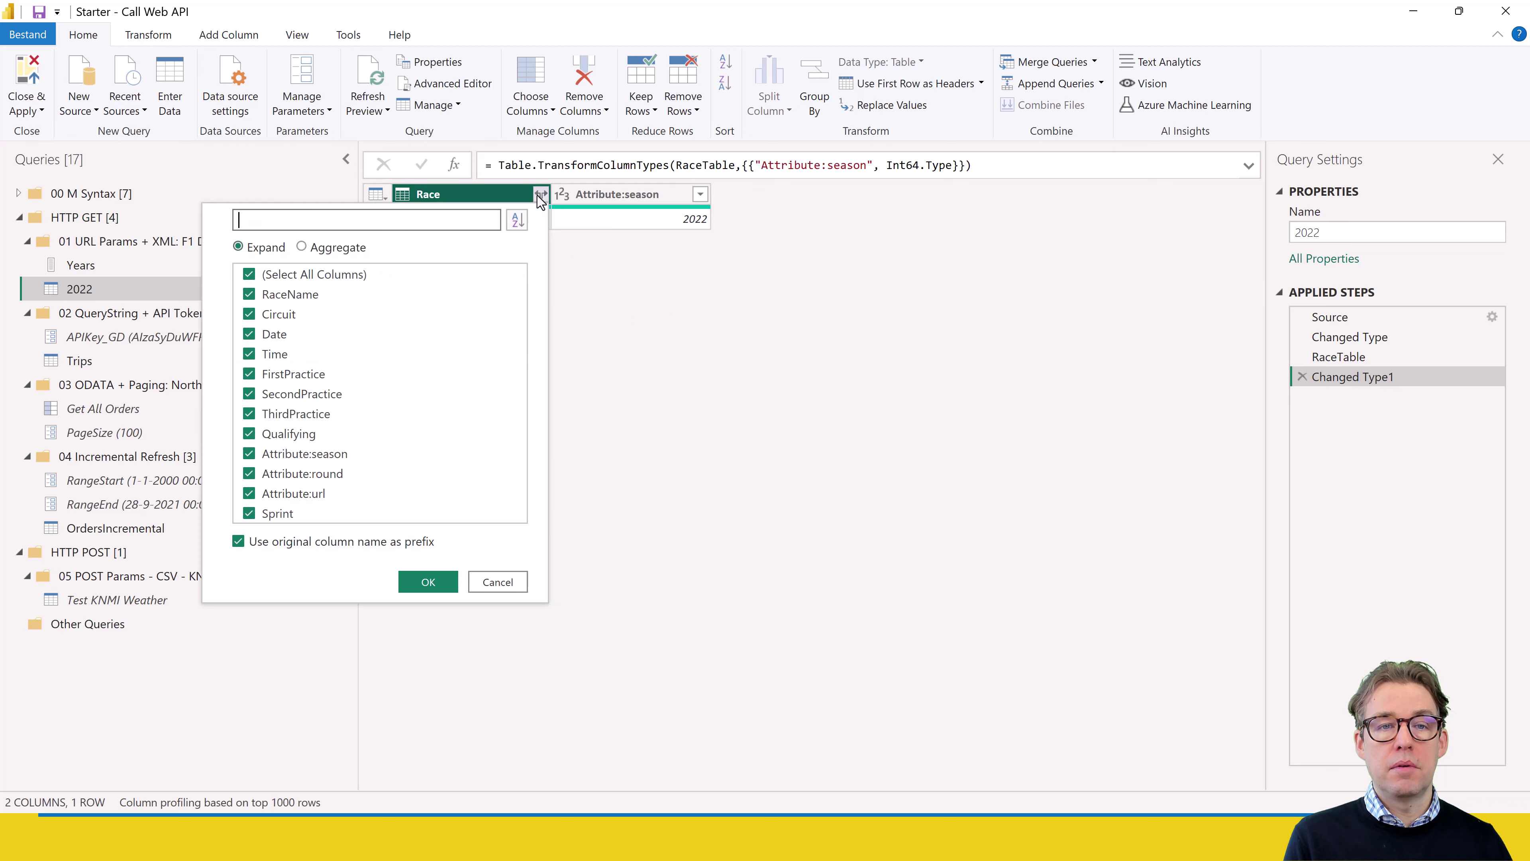
left_click(265, 542)
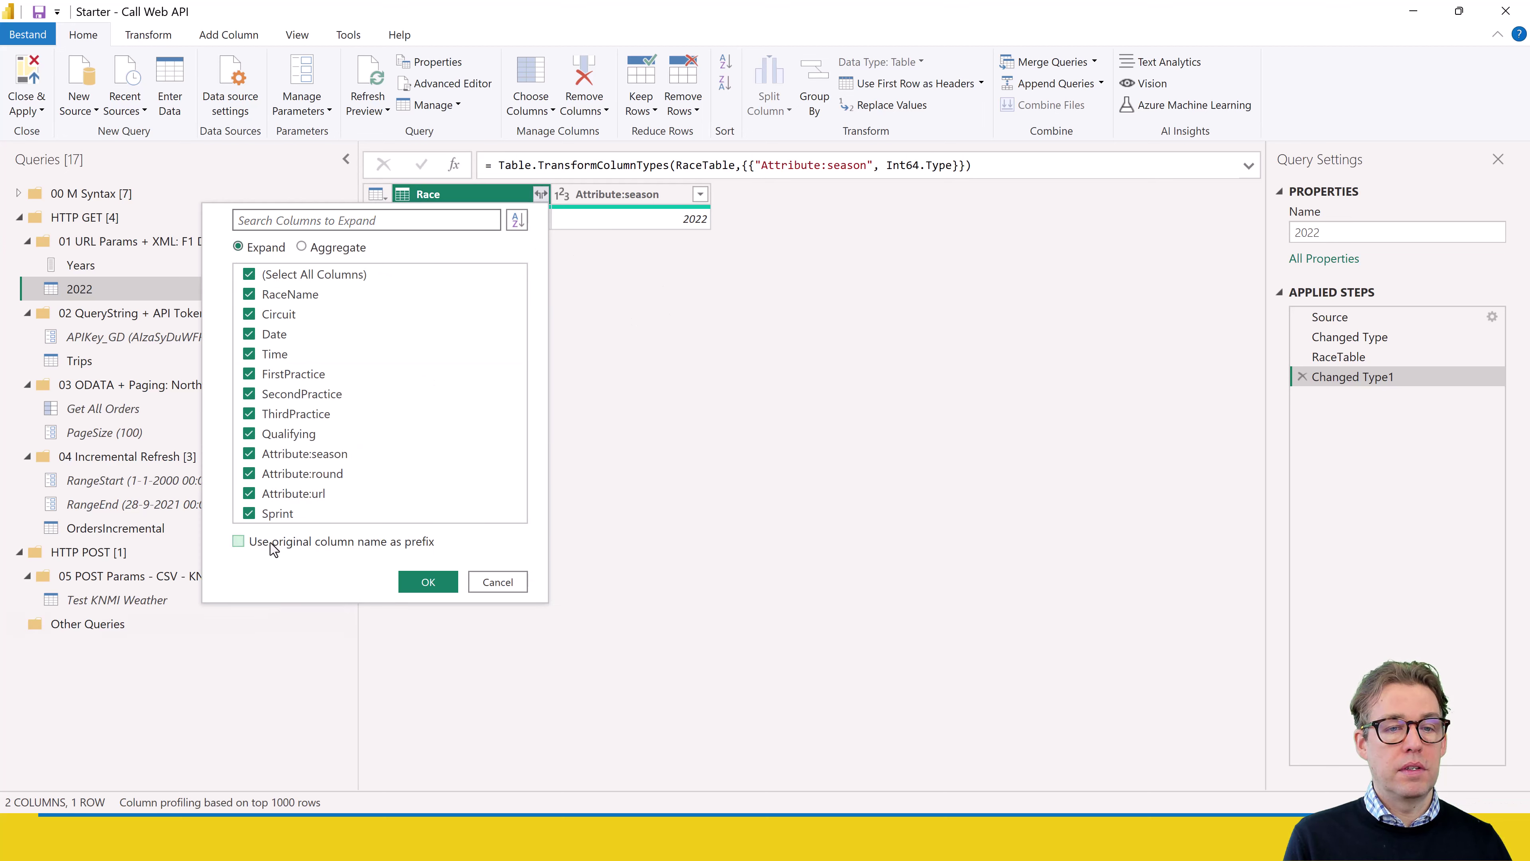
left_click(443, 582)
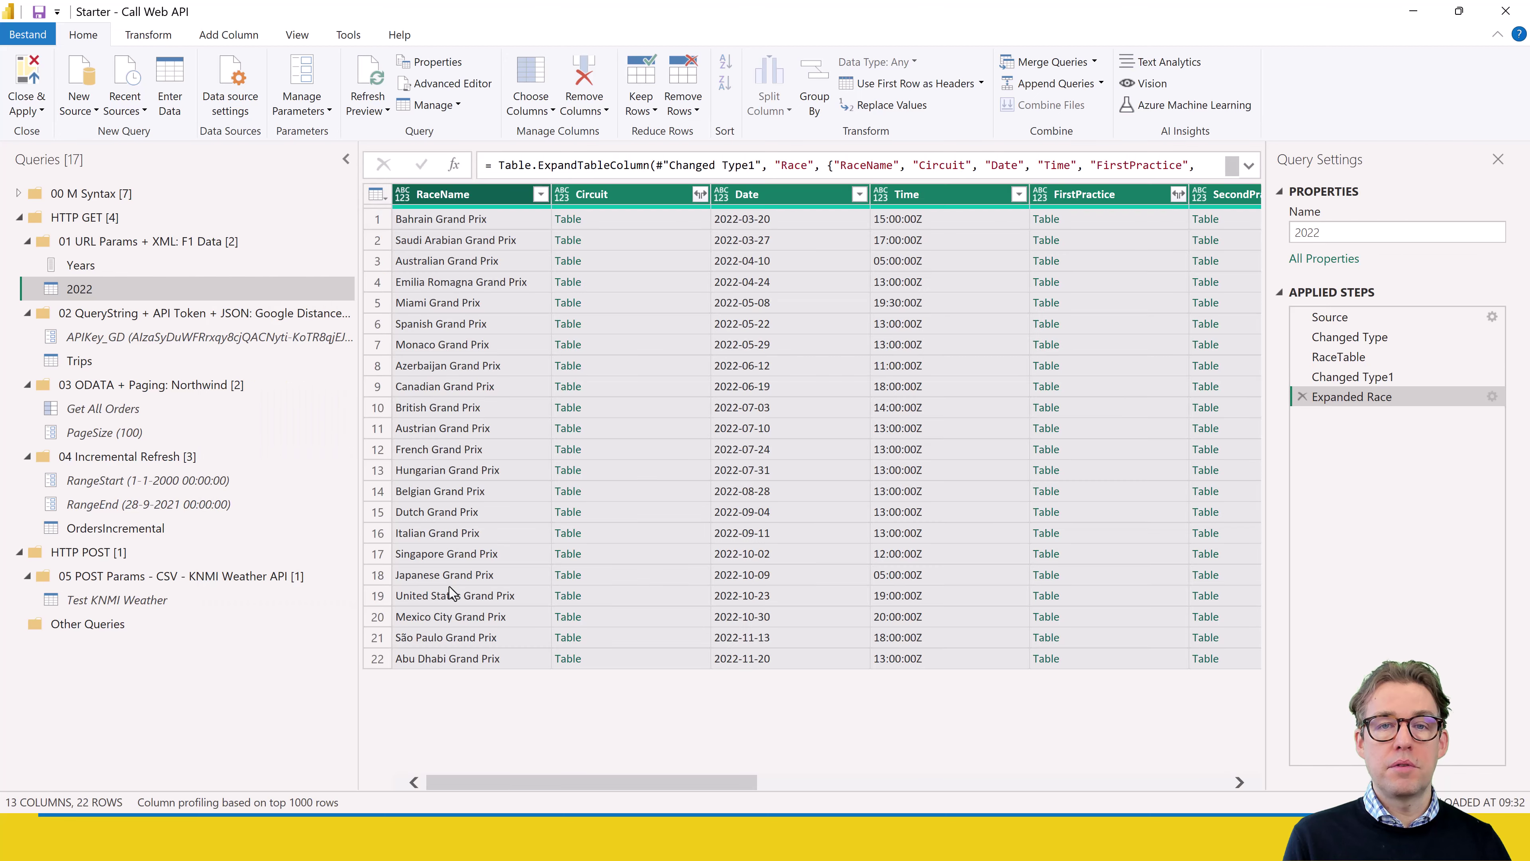
Expand the Circuit column to only CircuitName and Location, without a prefix.
left_click(700, 194)
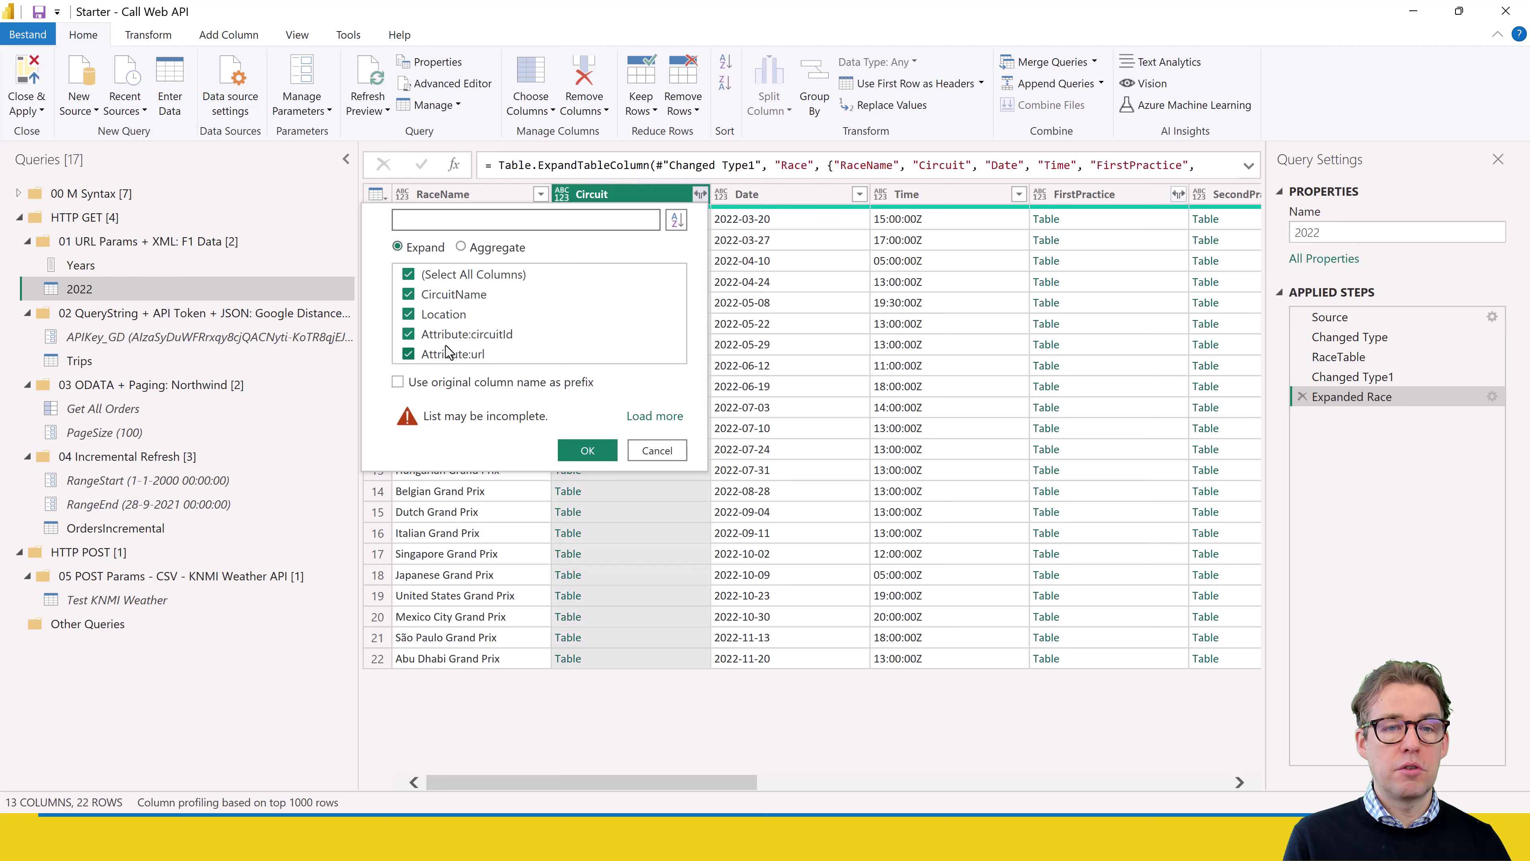
left_click(435, 334)
left_click(436, 355)
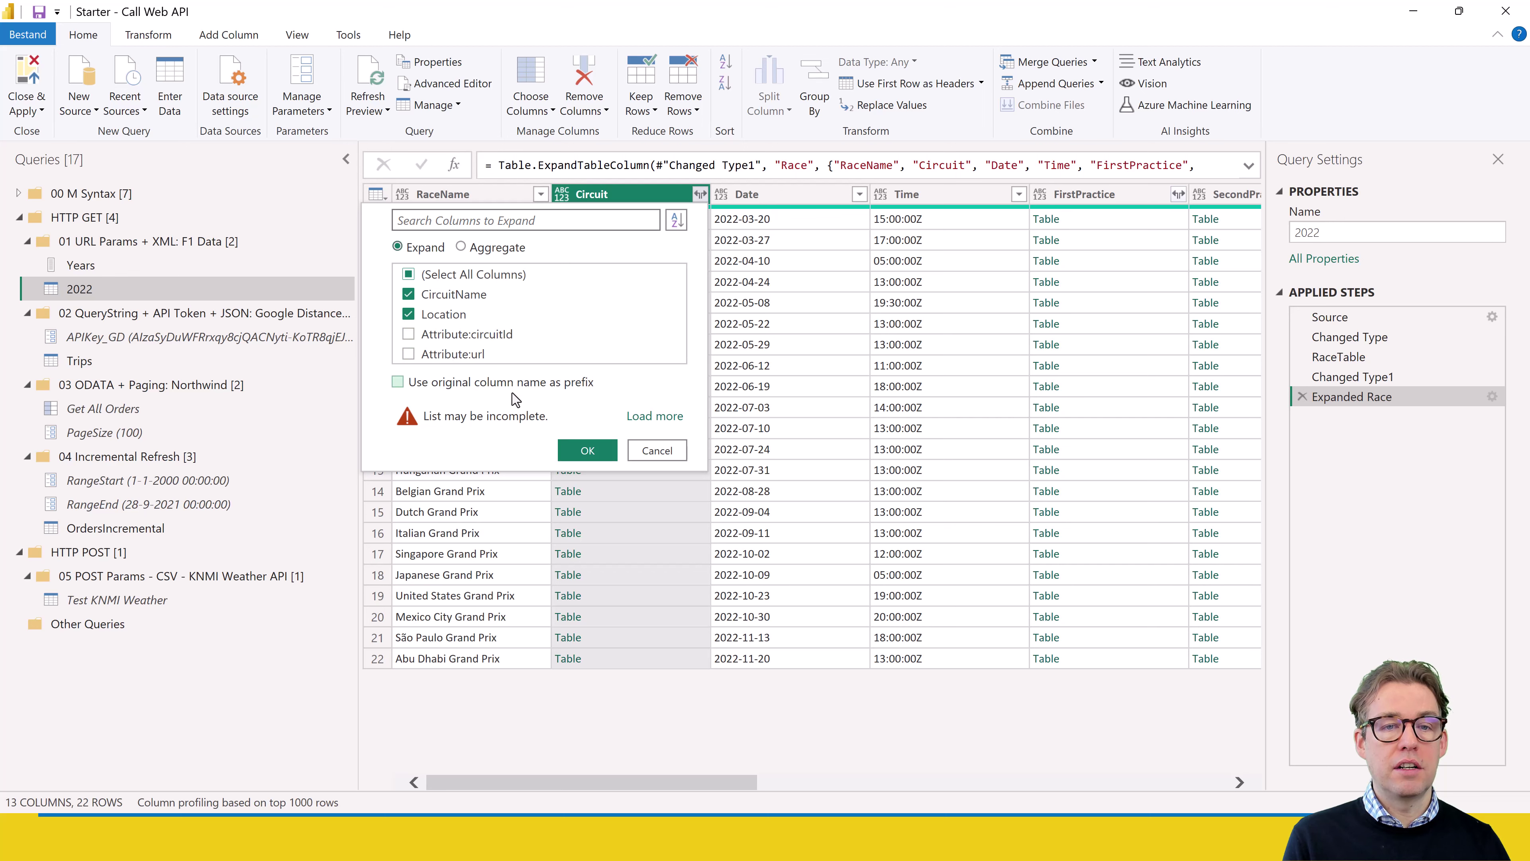
left_click(579, 449)
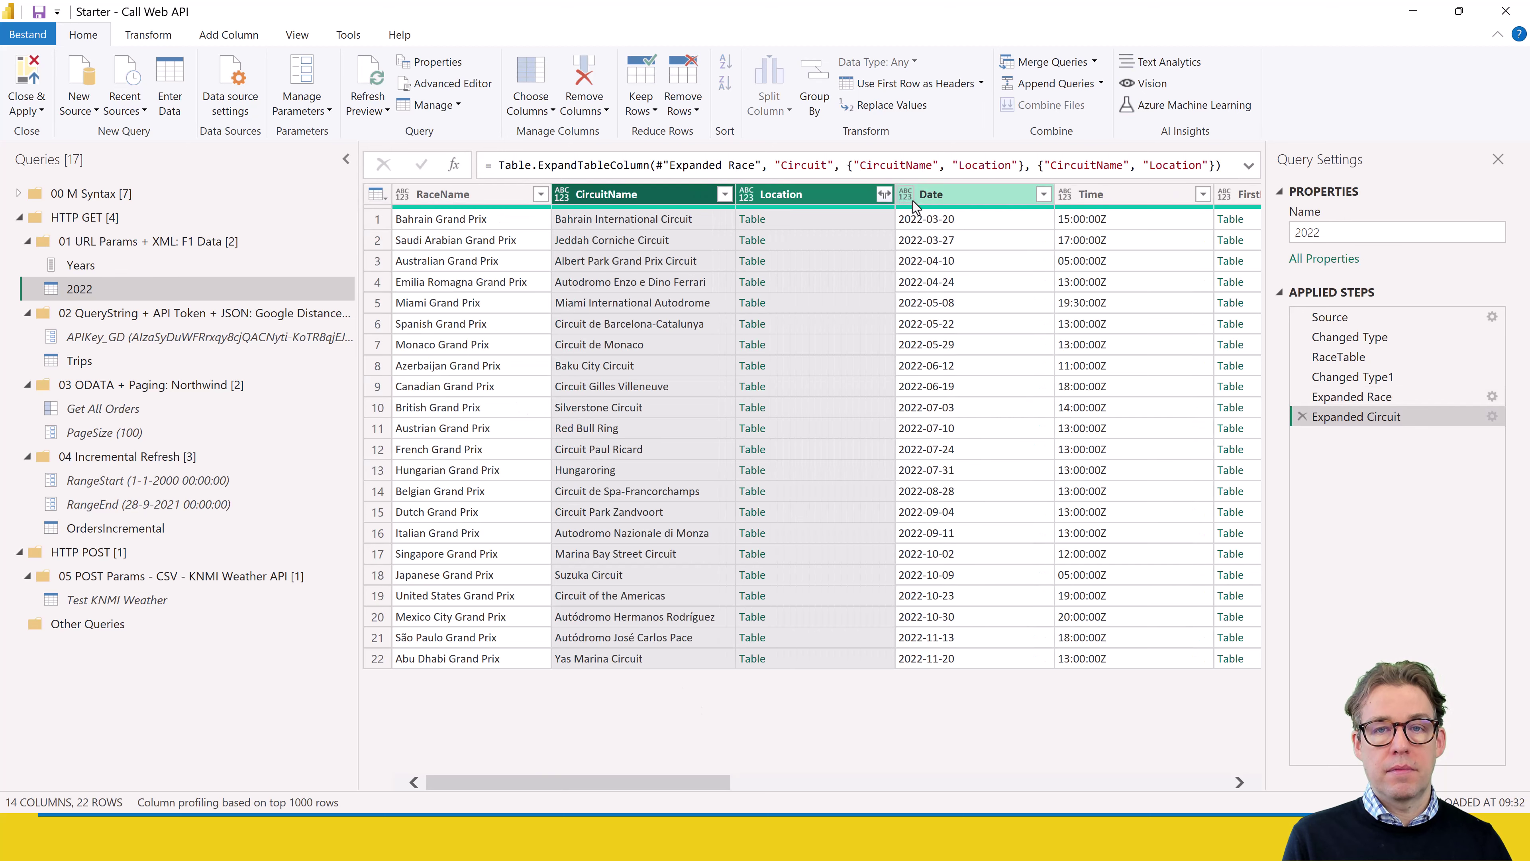
Expand the Location column to only Locality and Country, leaving out the latitude and longitude attributes.
left_click(884, 194)
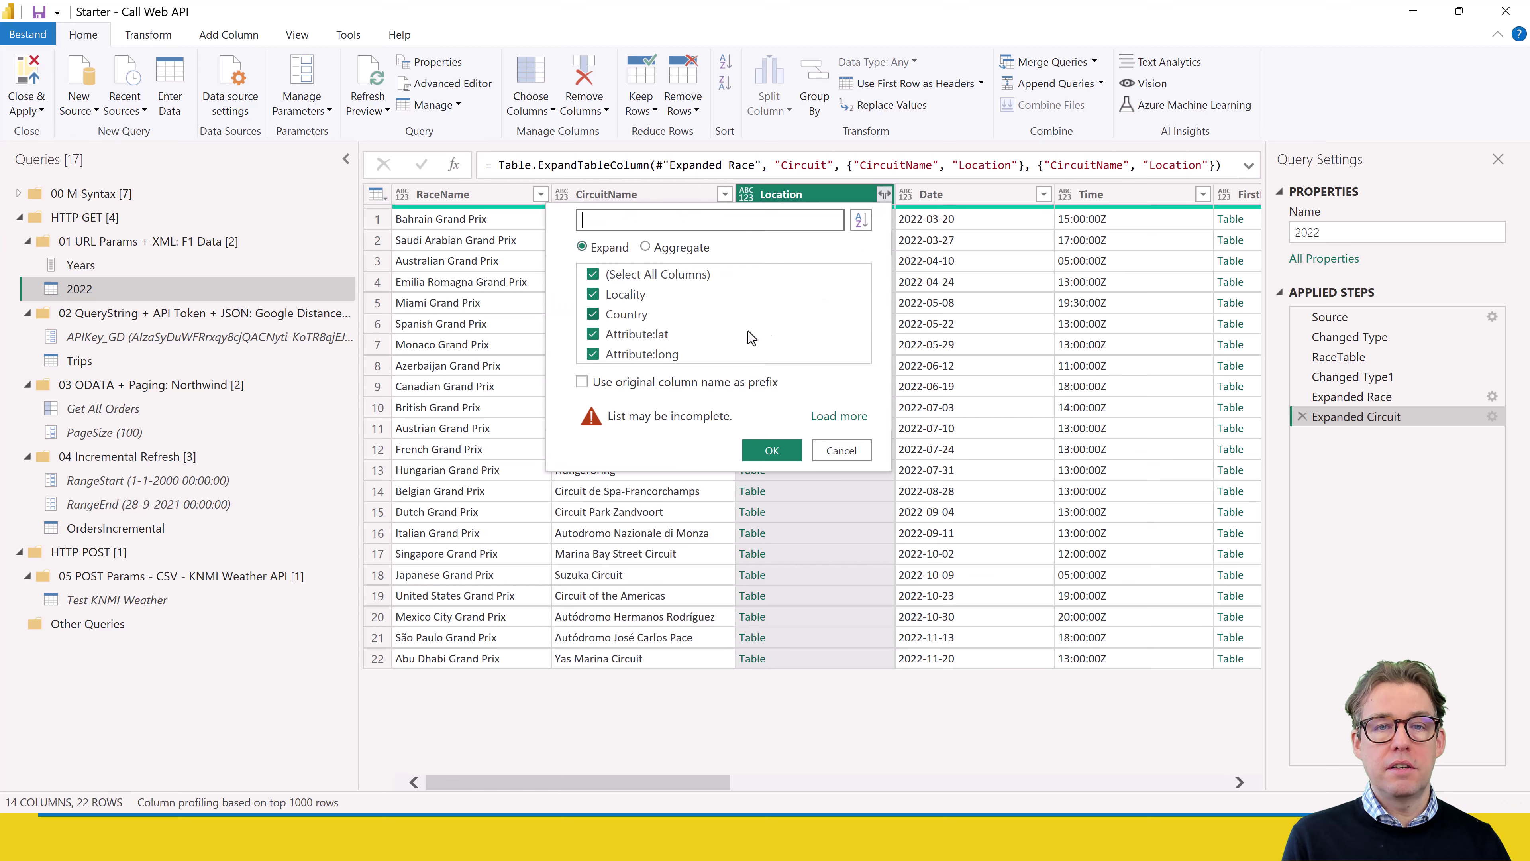
left_click(640, 335)
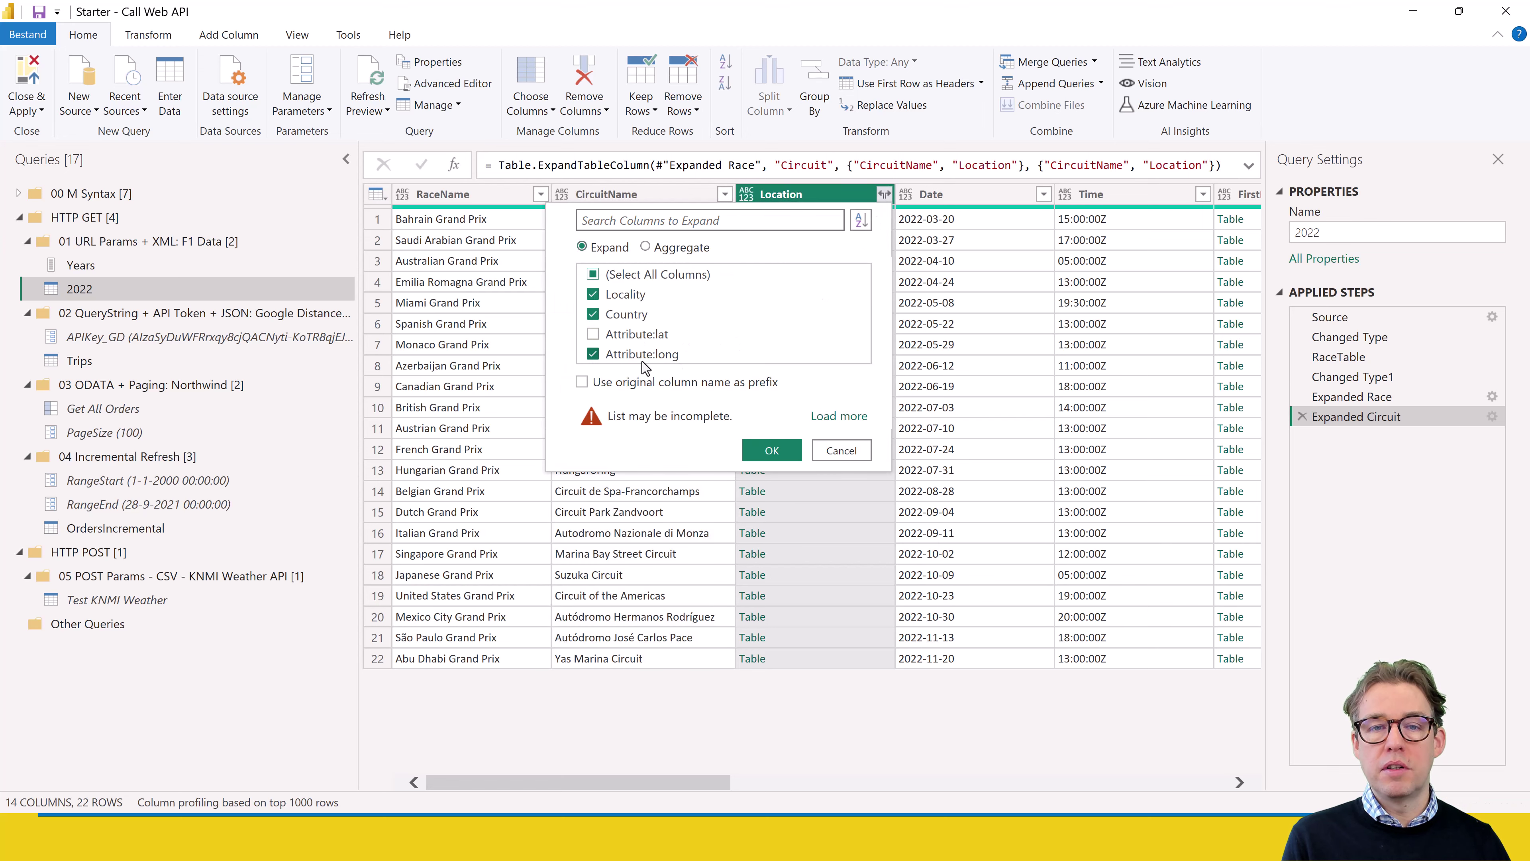
left_click(642, 356)
left_click(771, 450)
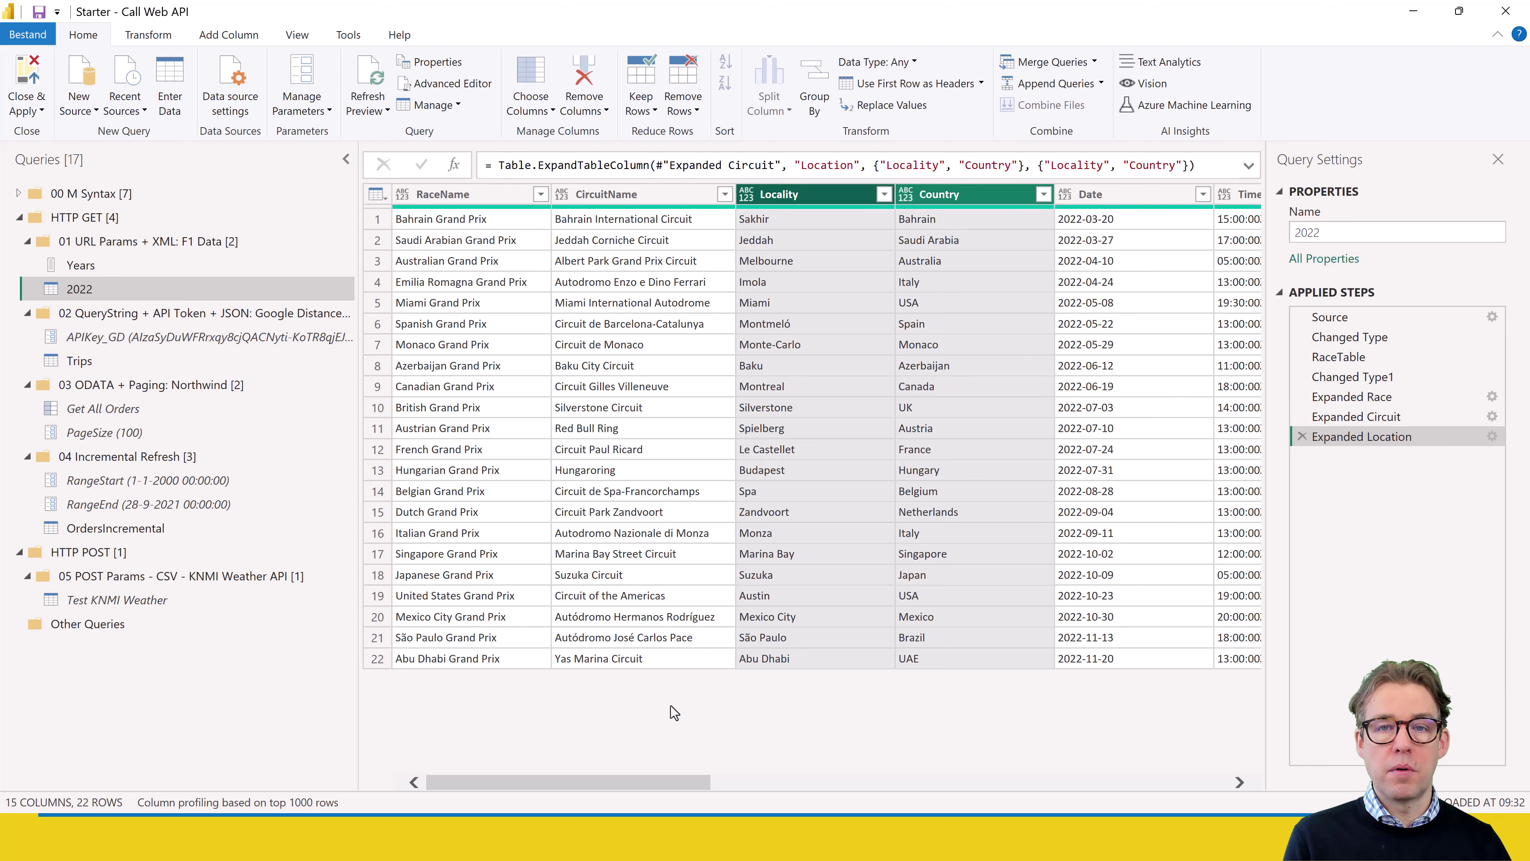
Keep only the RaceName, CircuitName, Locality, Country, Date and Time columns.
left_click_drag(651, 781, 471, 729)
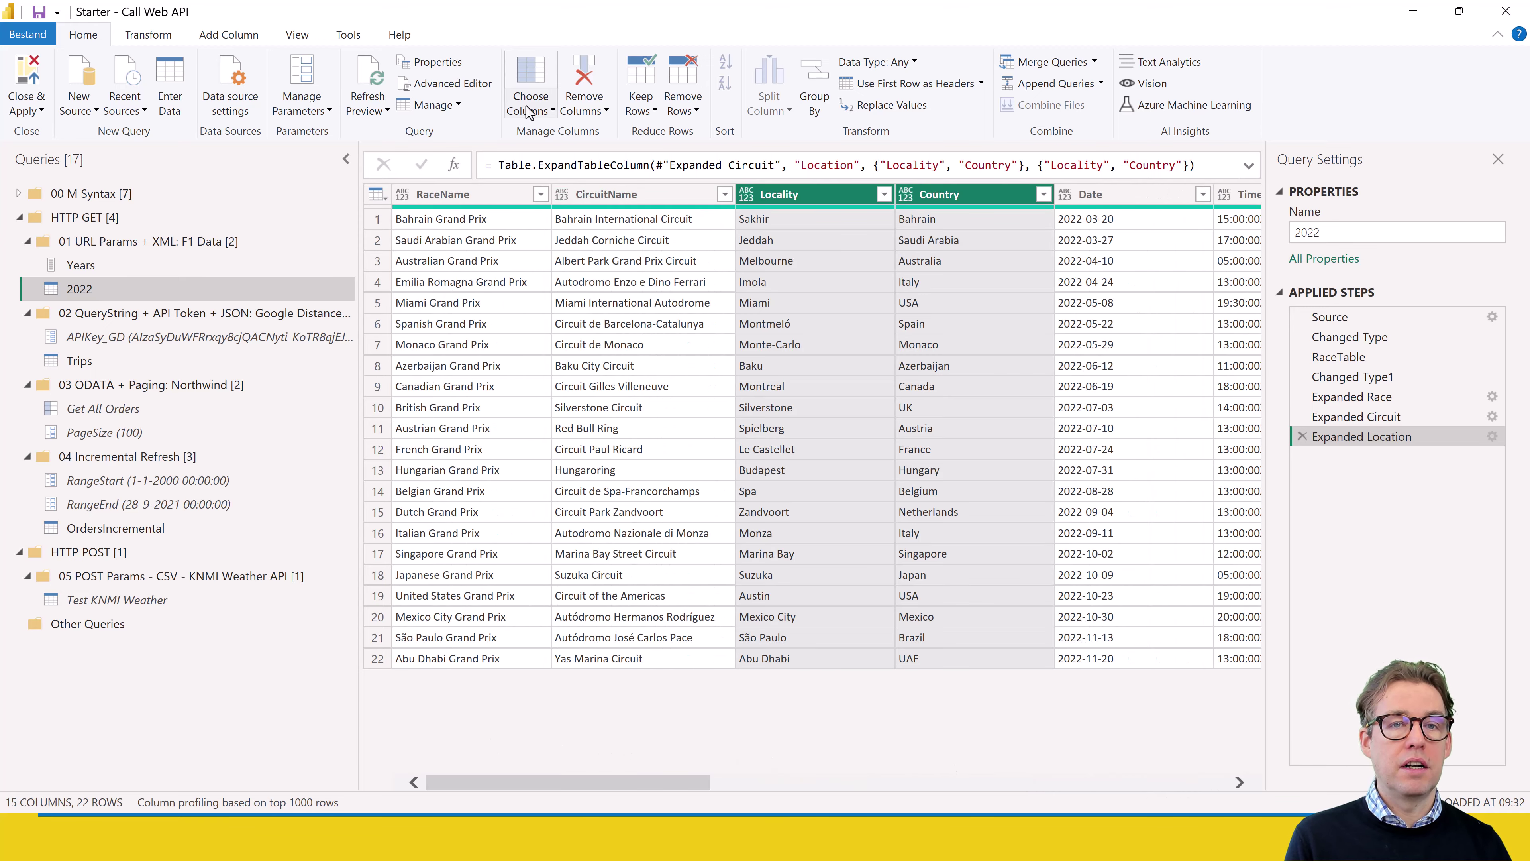
left_click(533, 84)
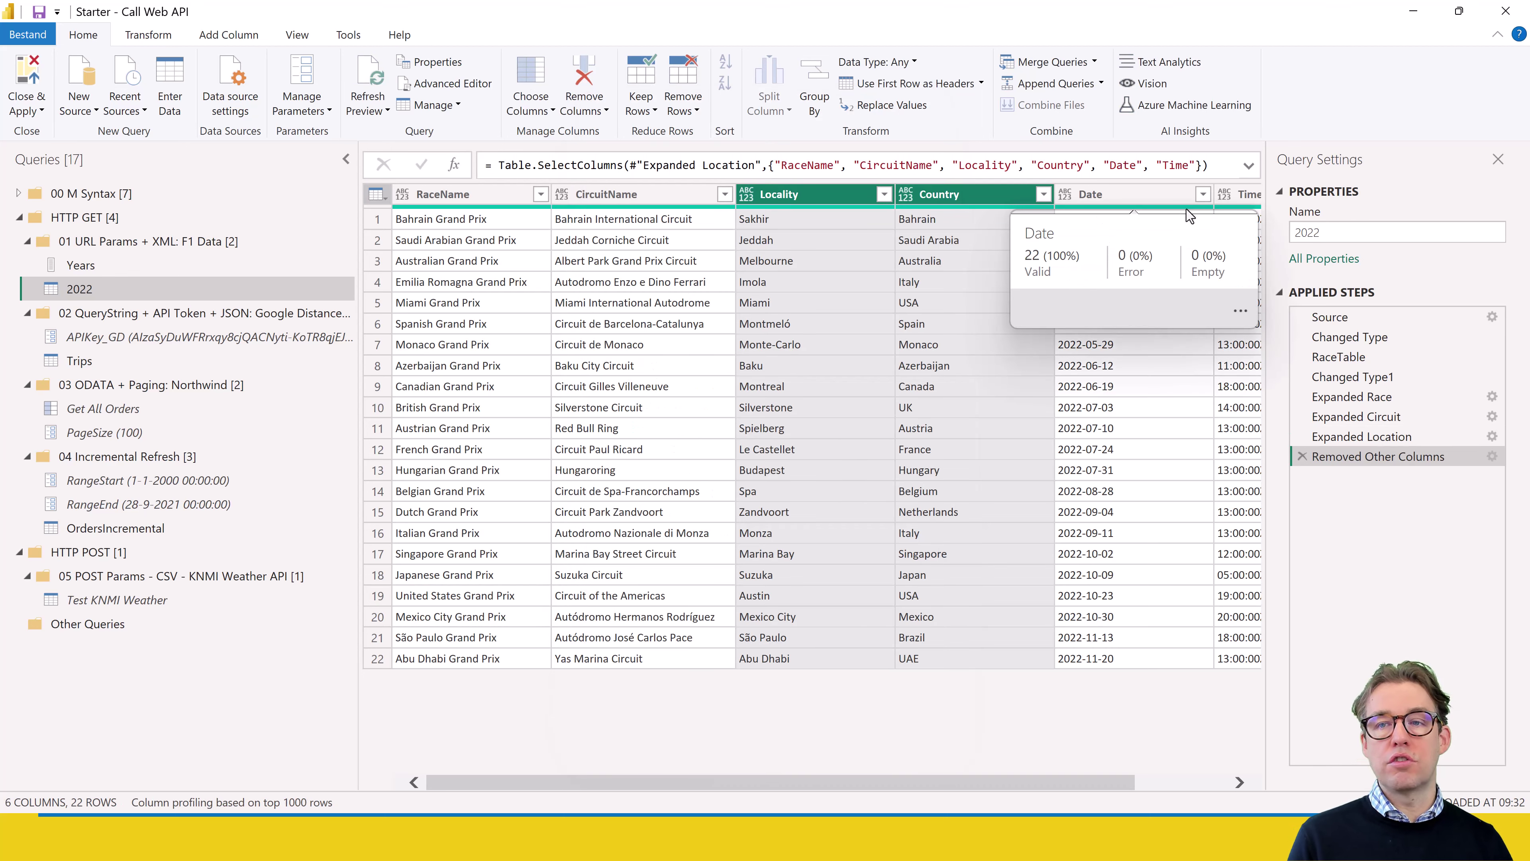
Change the year in the Source step's URL to 2021 and return to the Removed Other Columns step.
left_click(1355, 322)
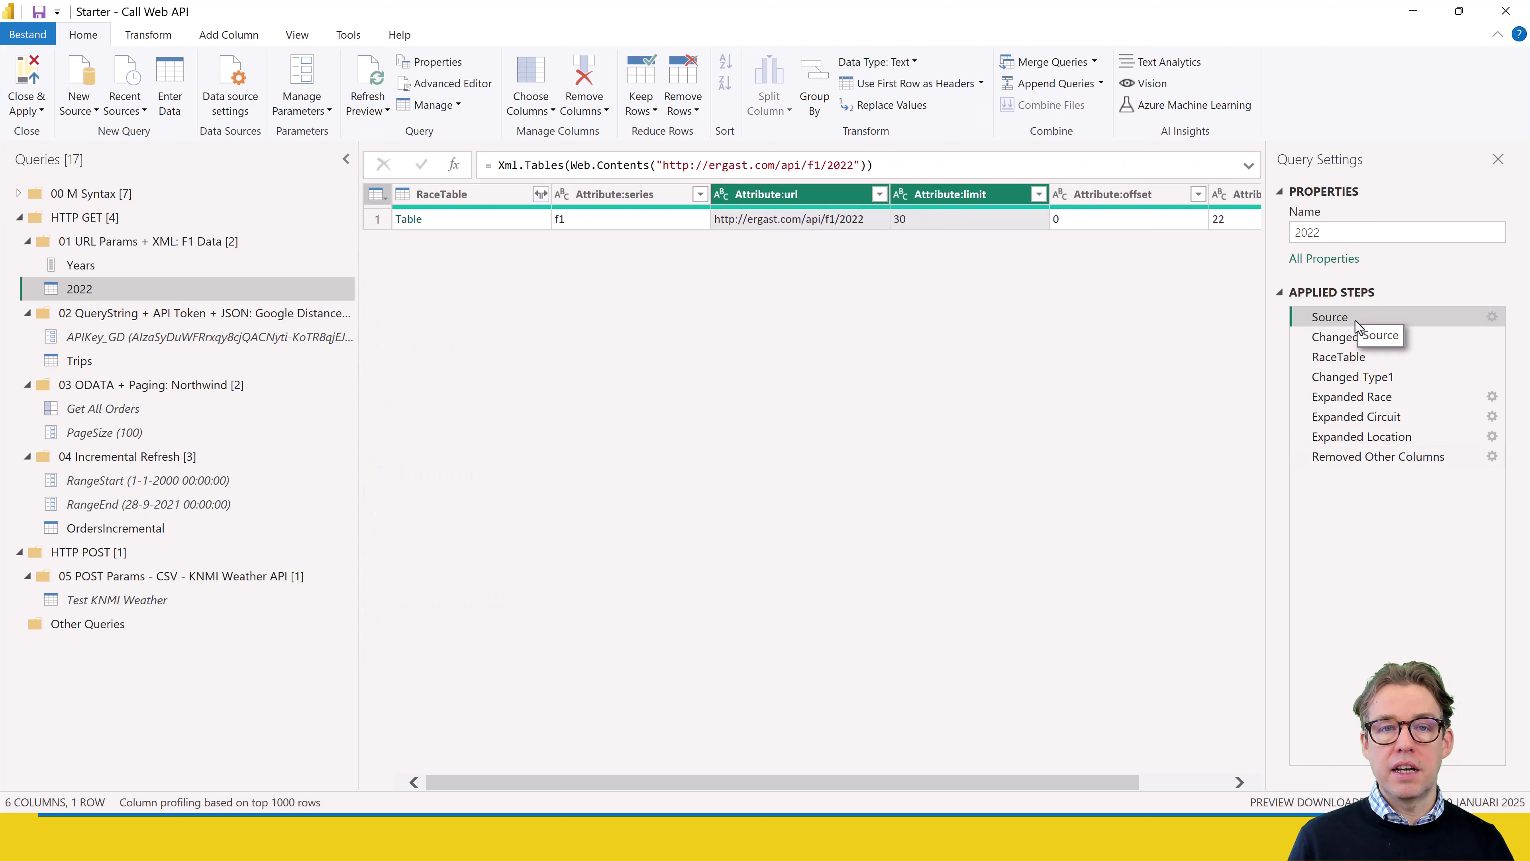
left_click(873, 164)
key("Left")
key("Left")
key("Left")
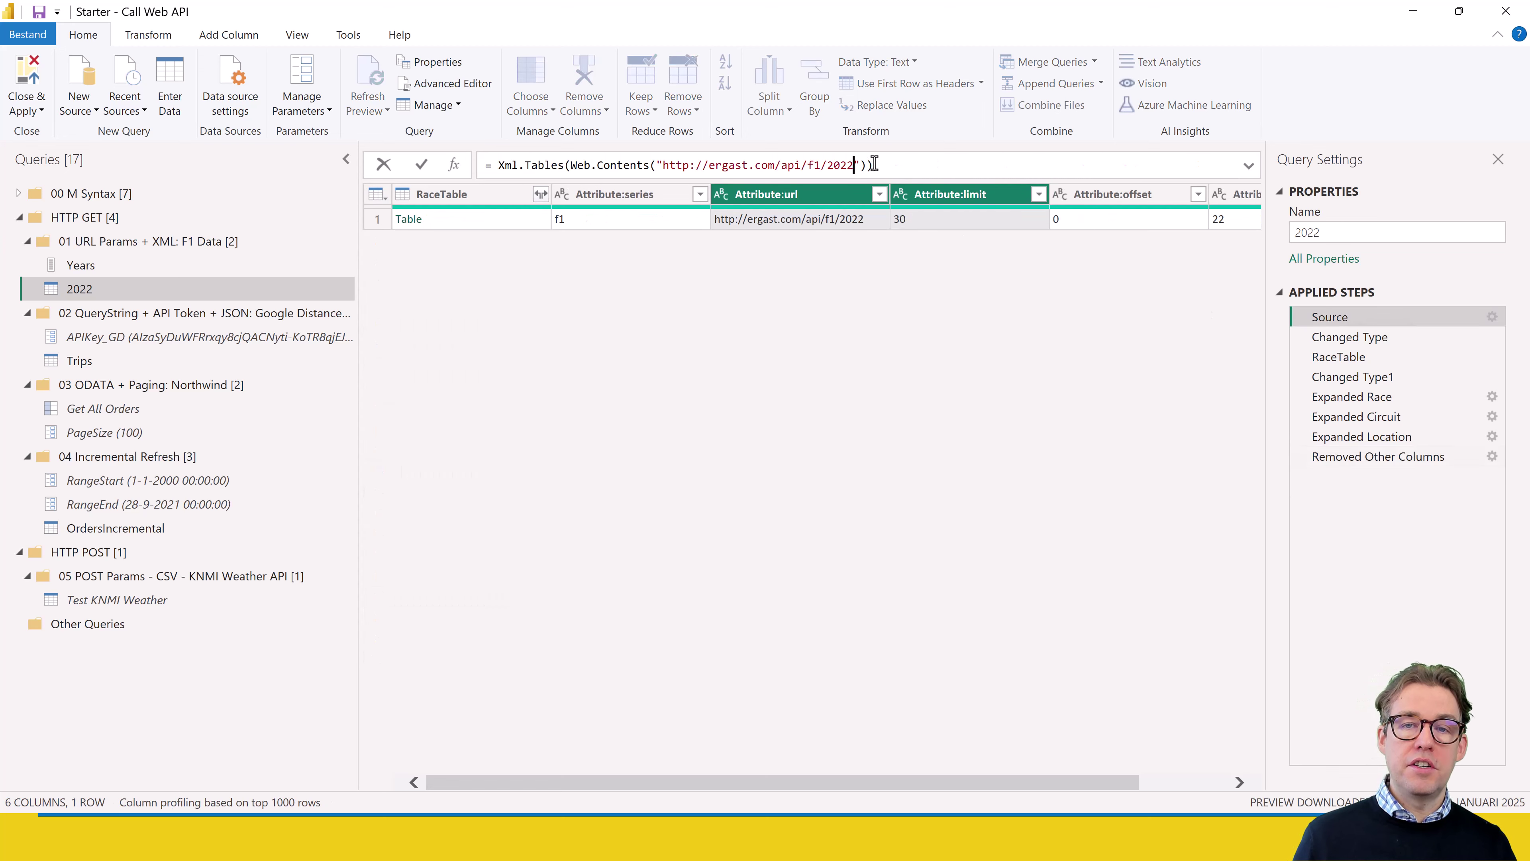
key("BackSpace")
type("1")
key("Return")
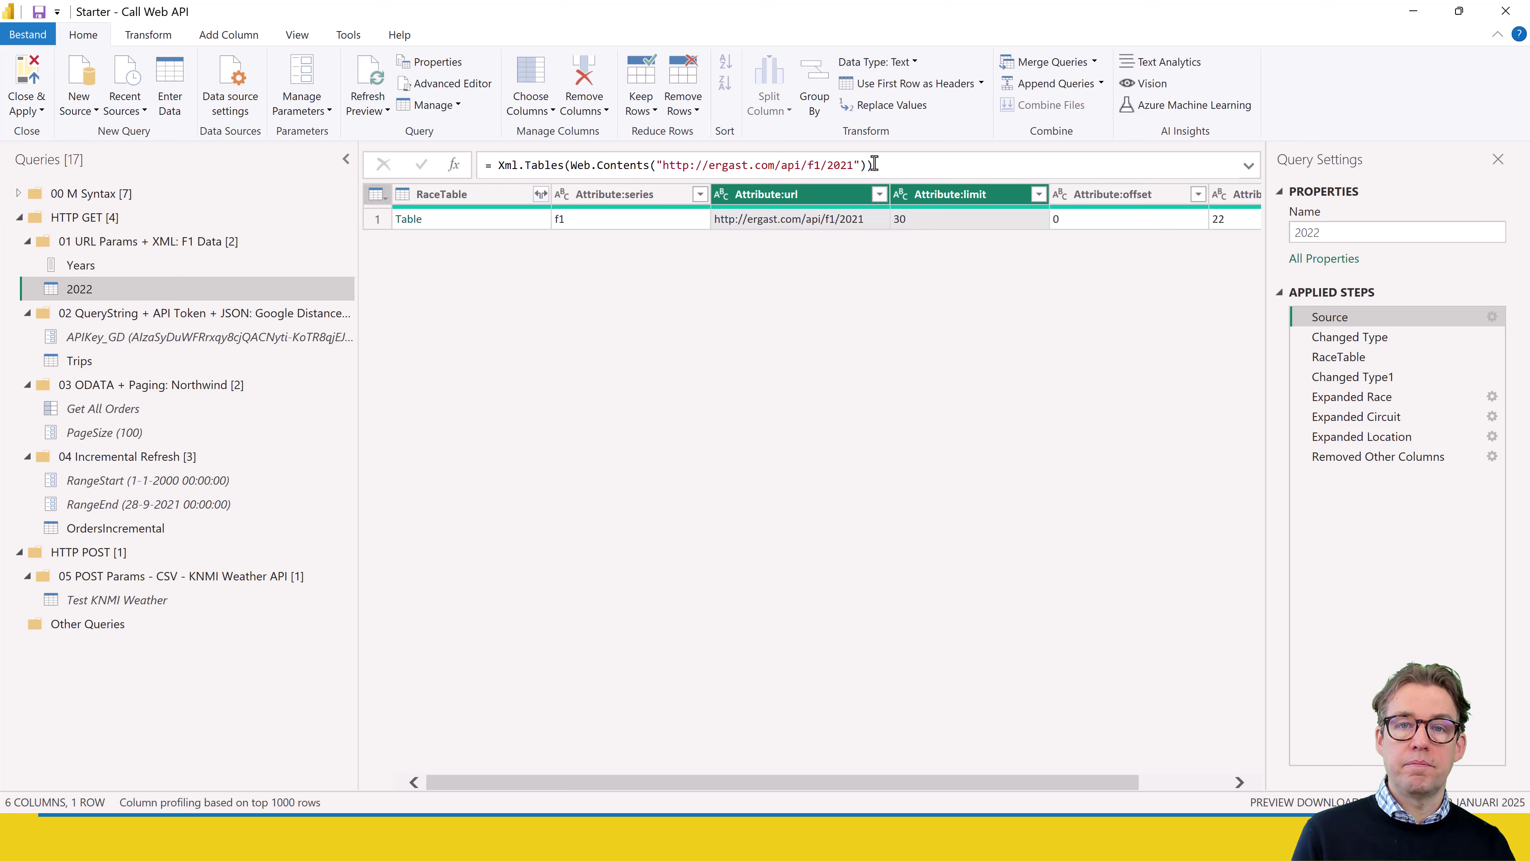
left_click(1331, 461)
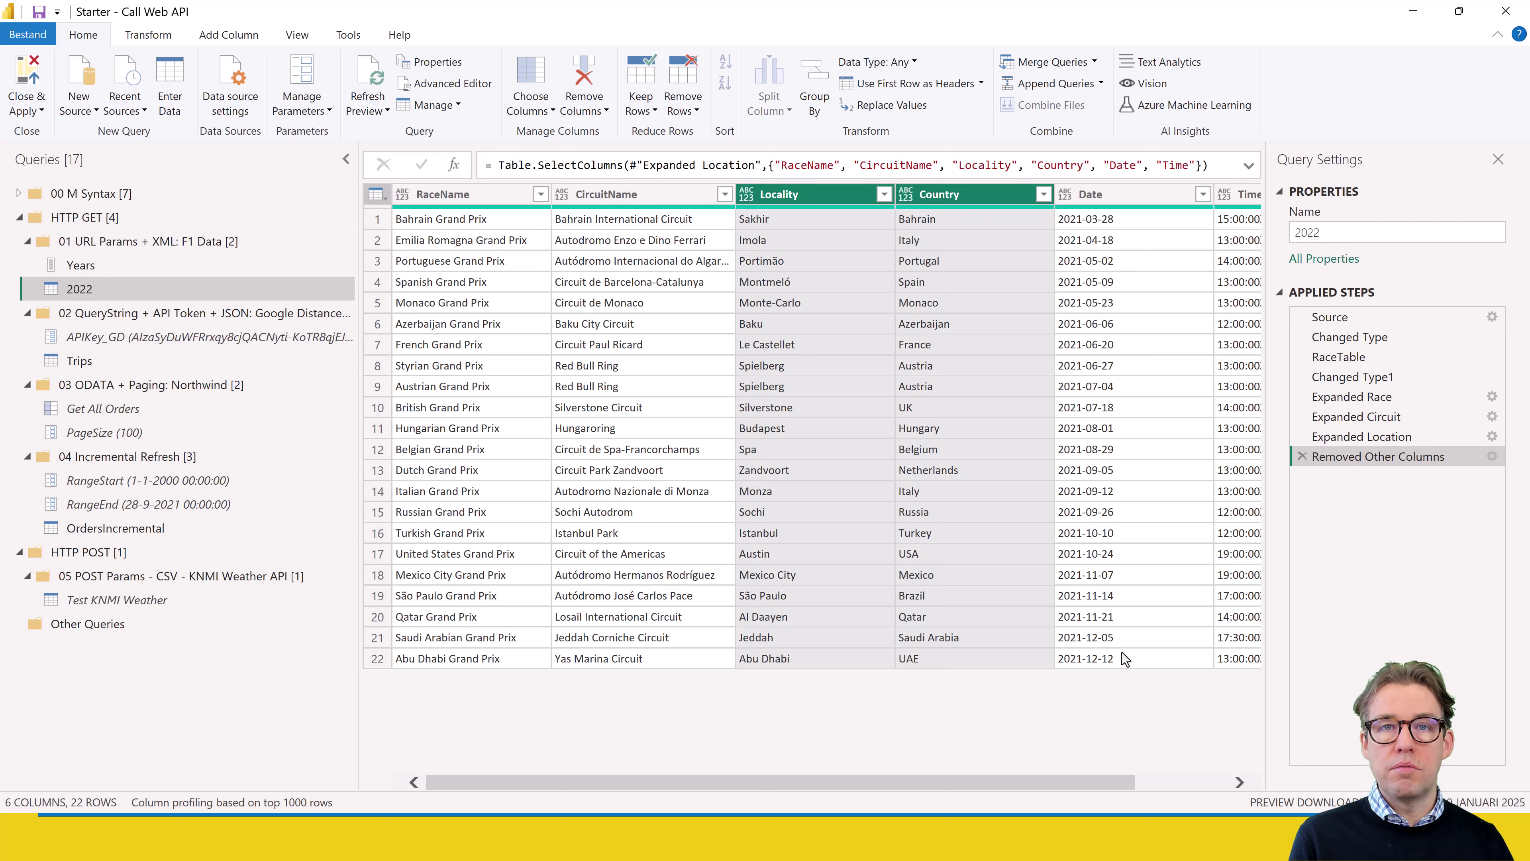
Convert the Years list to a table and set the data type of Column1 to Text.
left_click(102, 265)
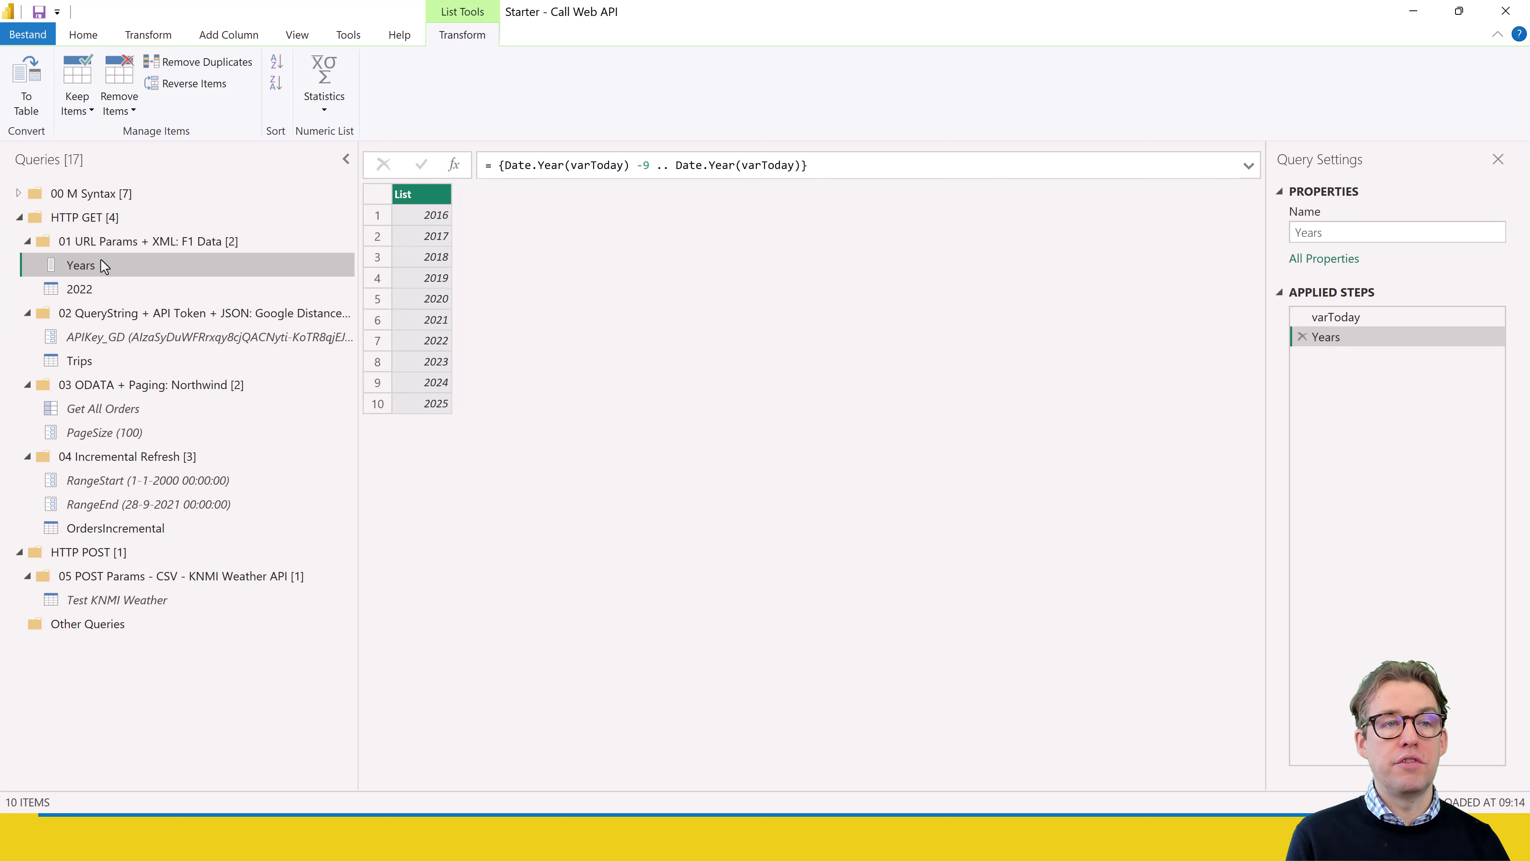
left_click(26, 85)
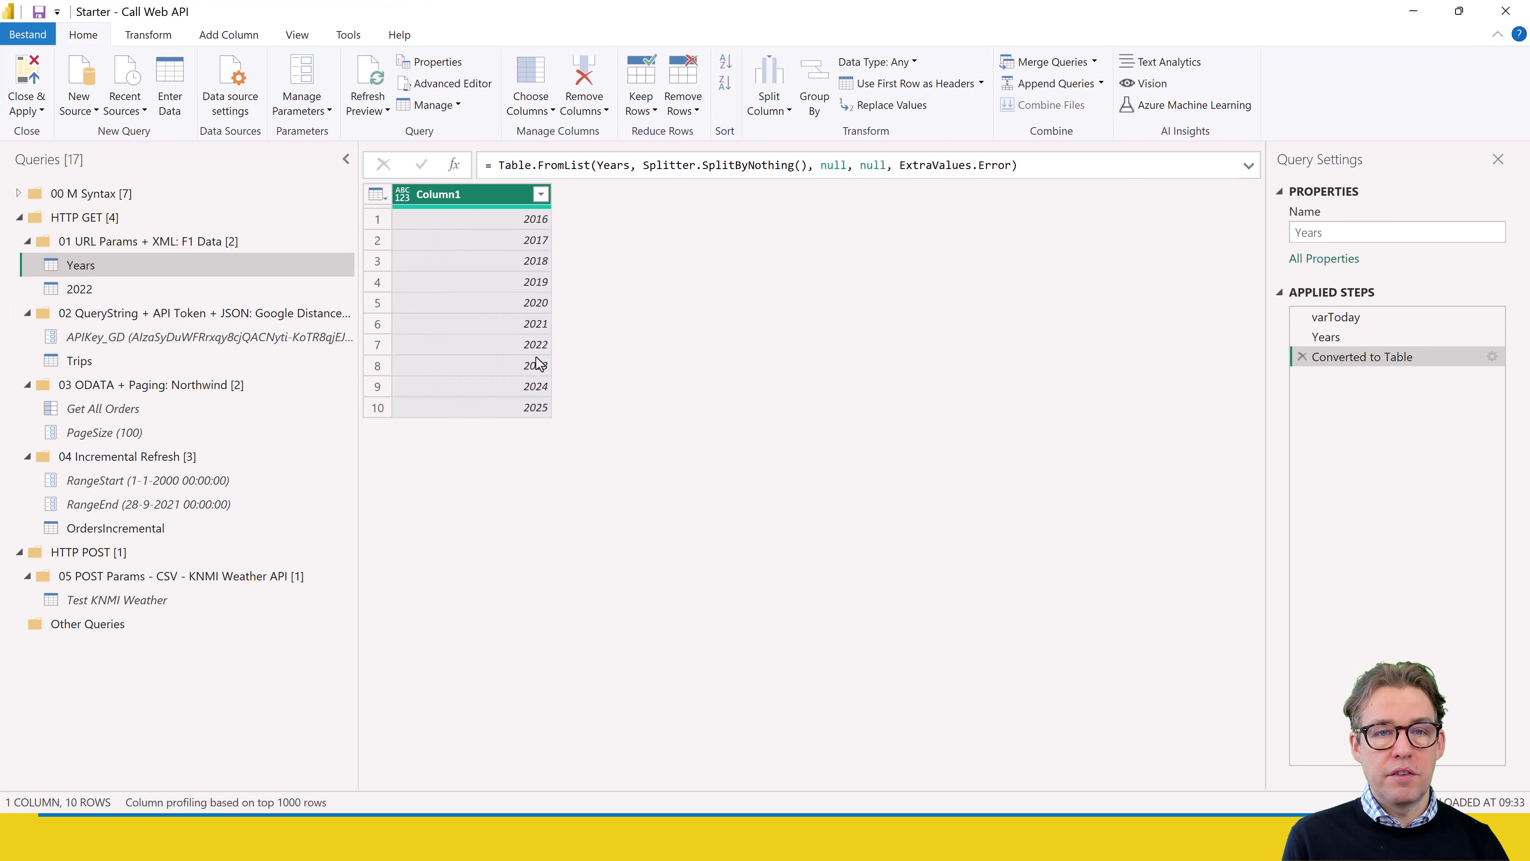
left_click(402, 195)
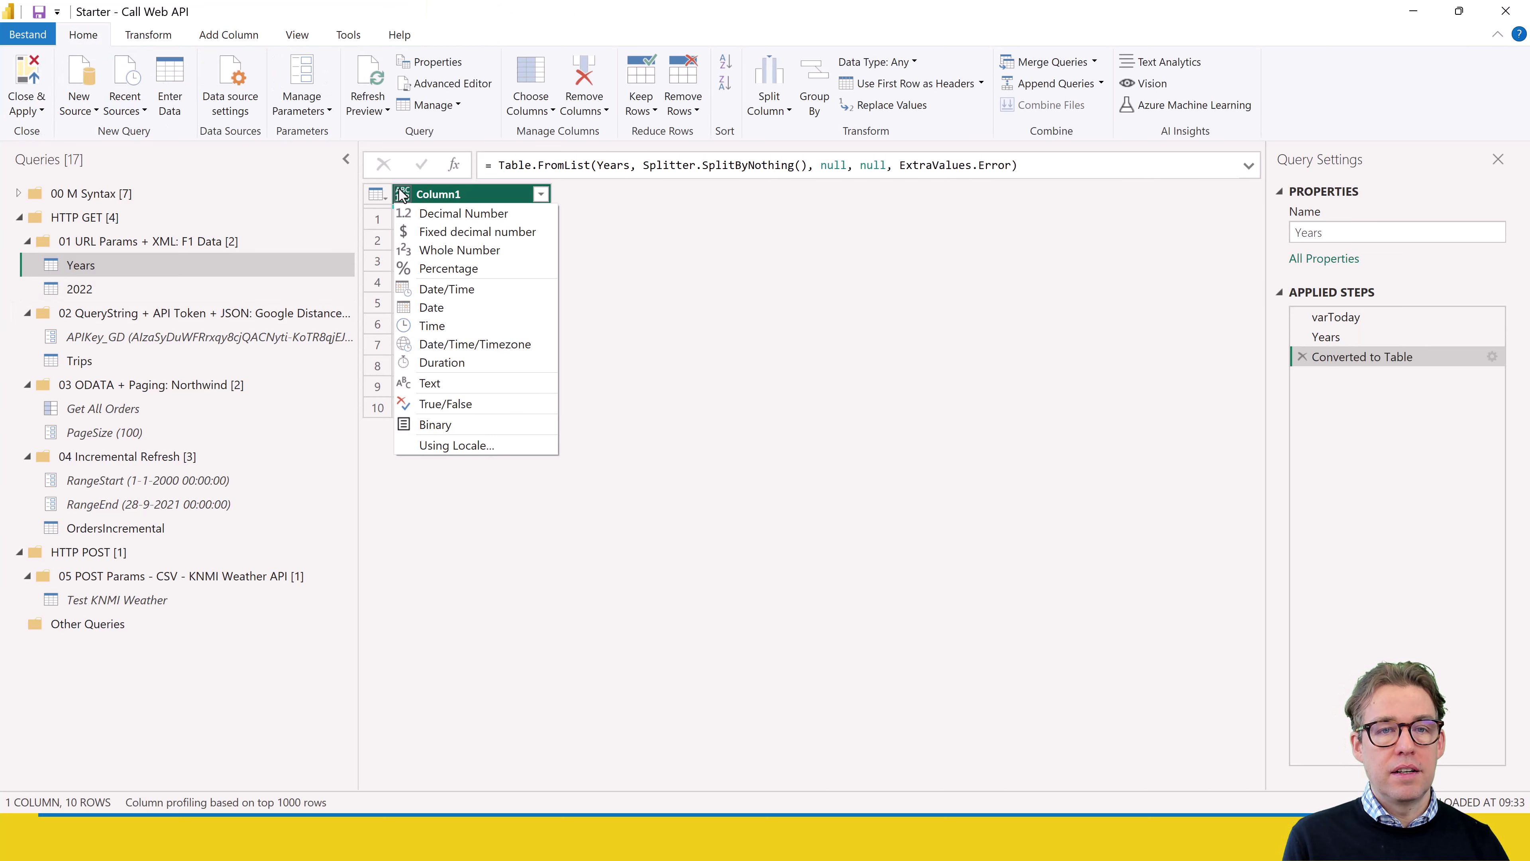
left_click(444, 384)
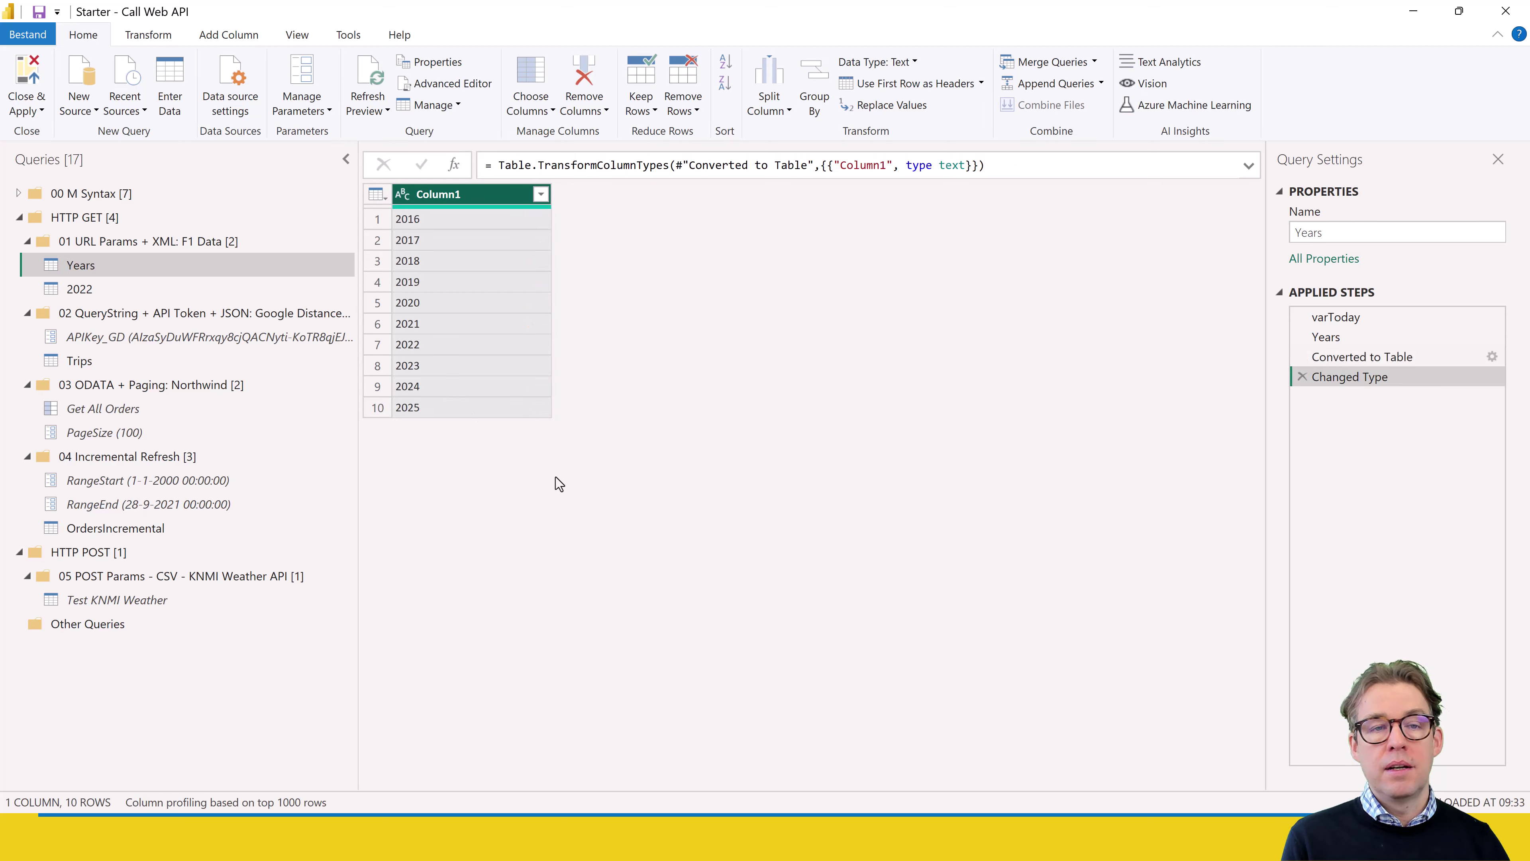
Turn the 2022 query into a function by adding "() =>" above the let line in its M code.
left_click(103, 292)
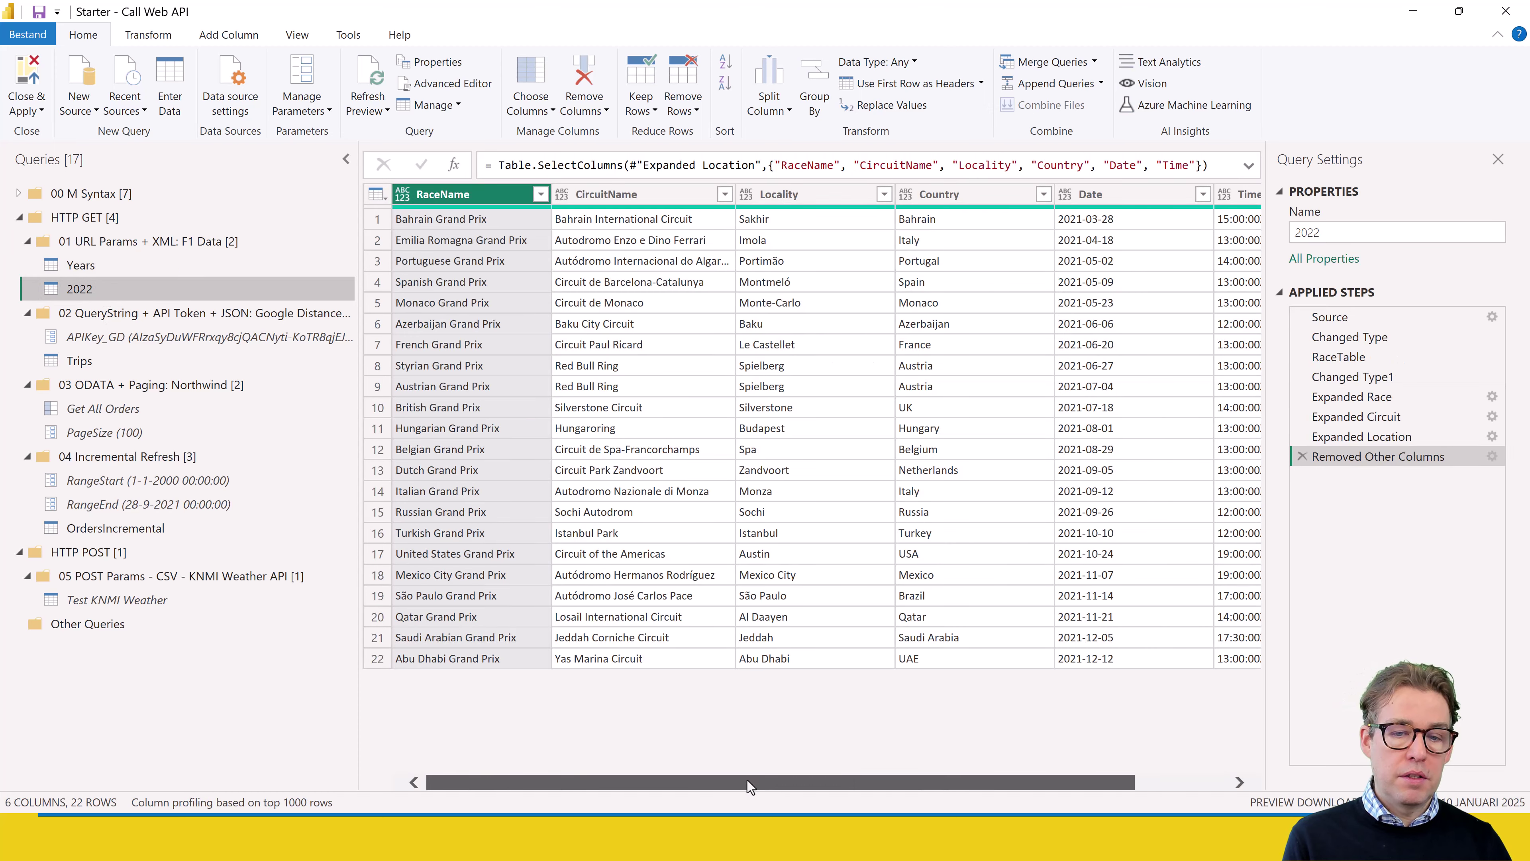
left_click_drag(747, 782, 705, 767)
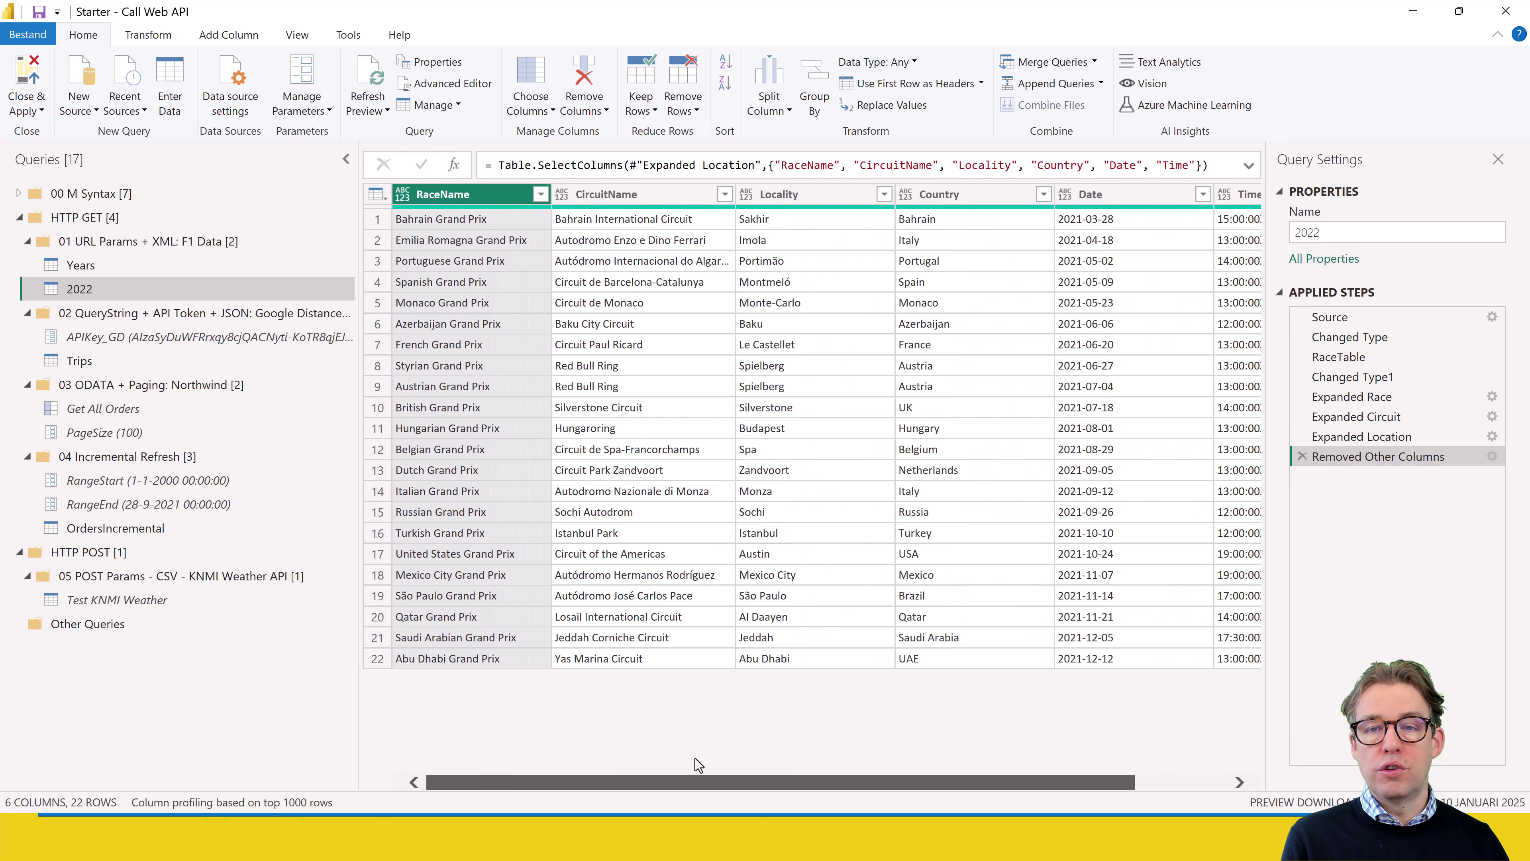
left_click(434, 88)
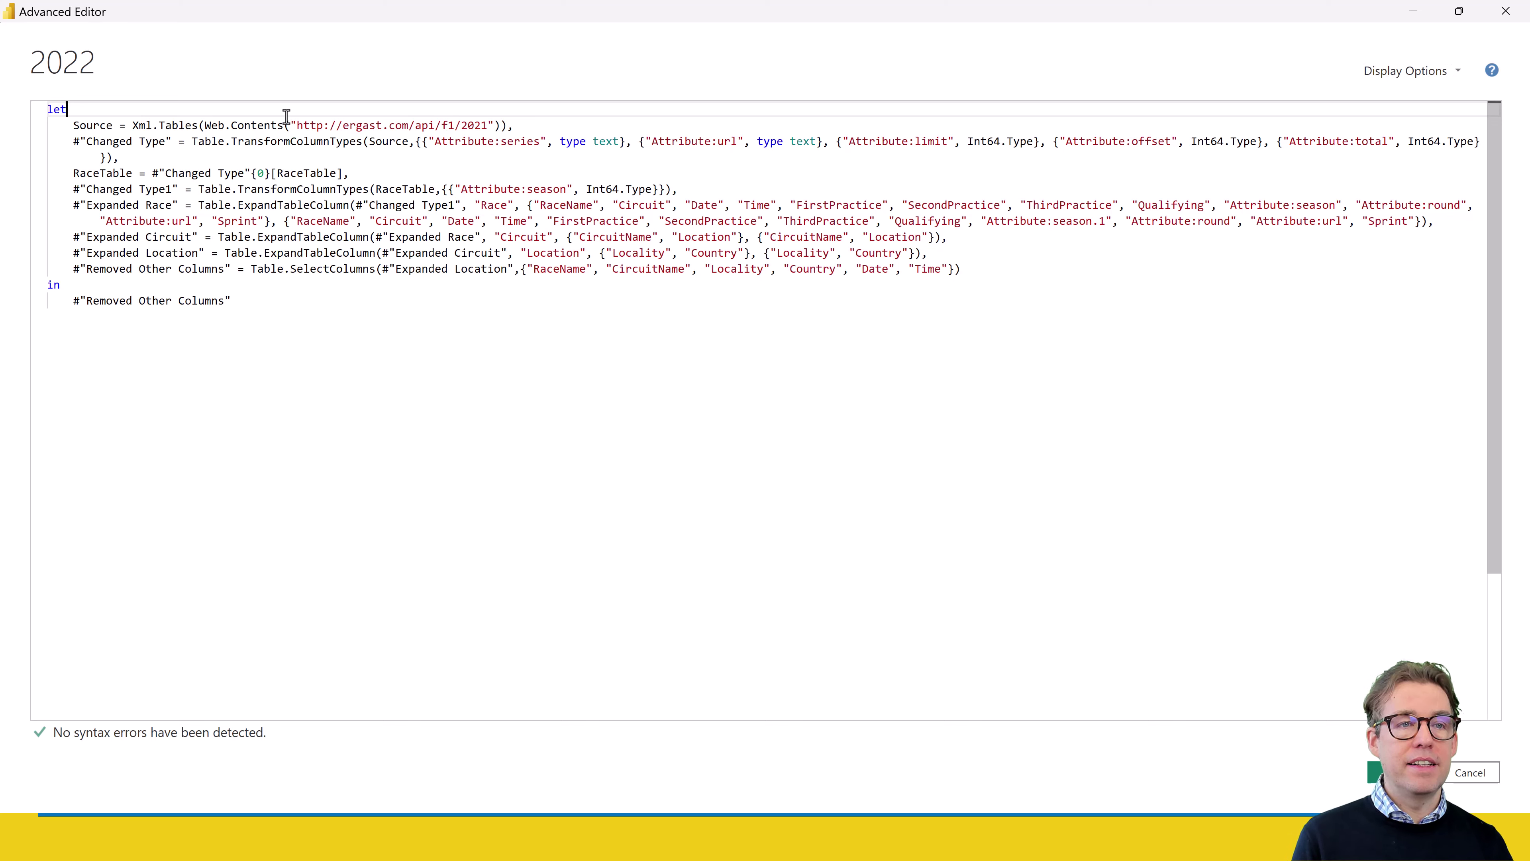
key("Return")
key("Return")
key("Up")
key("Up")
type("()")
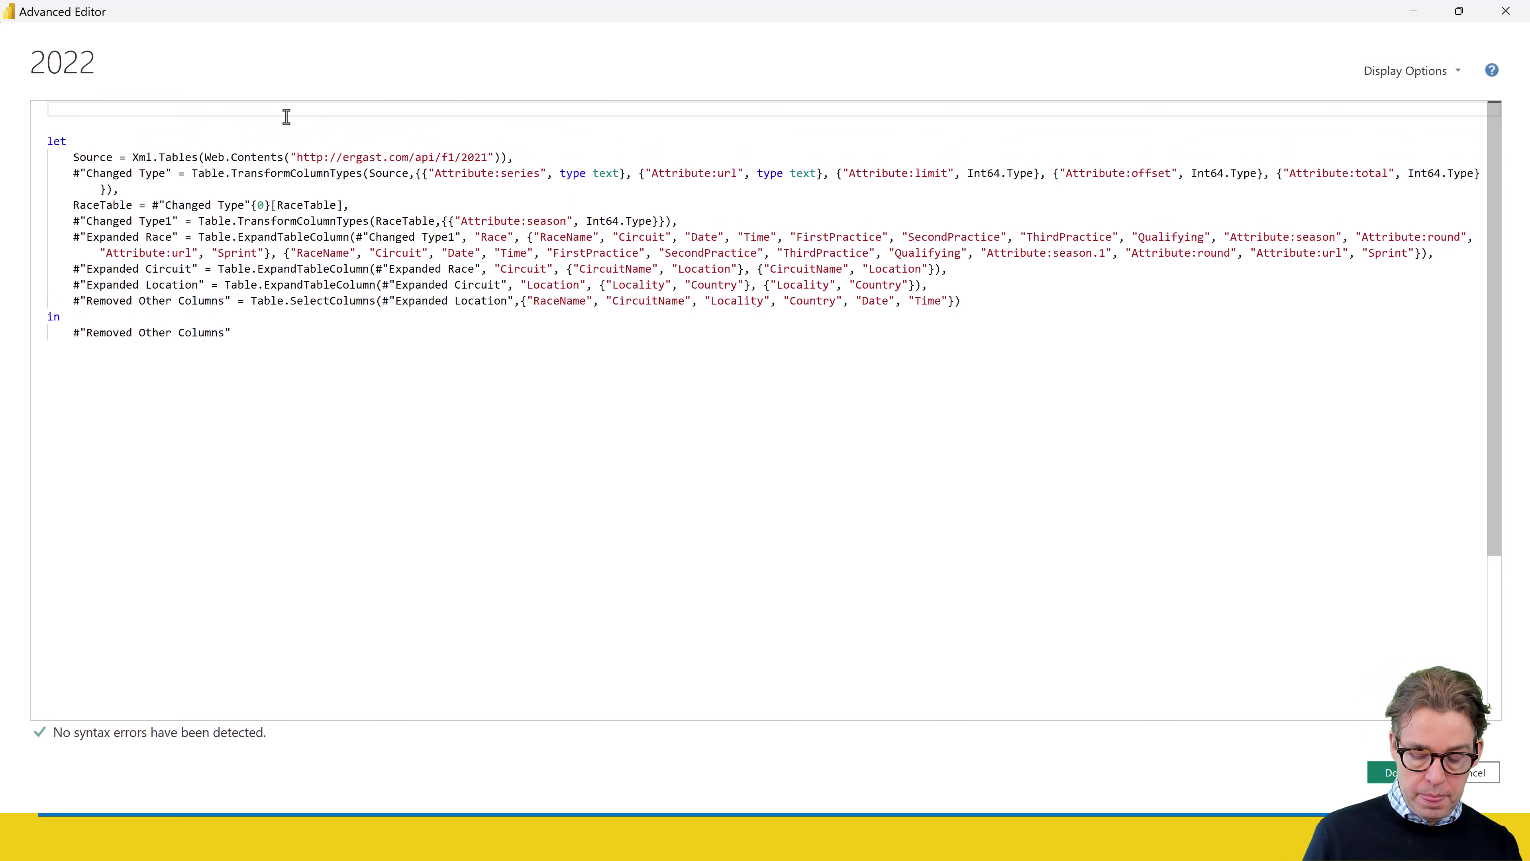
type(" =>")
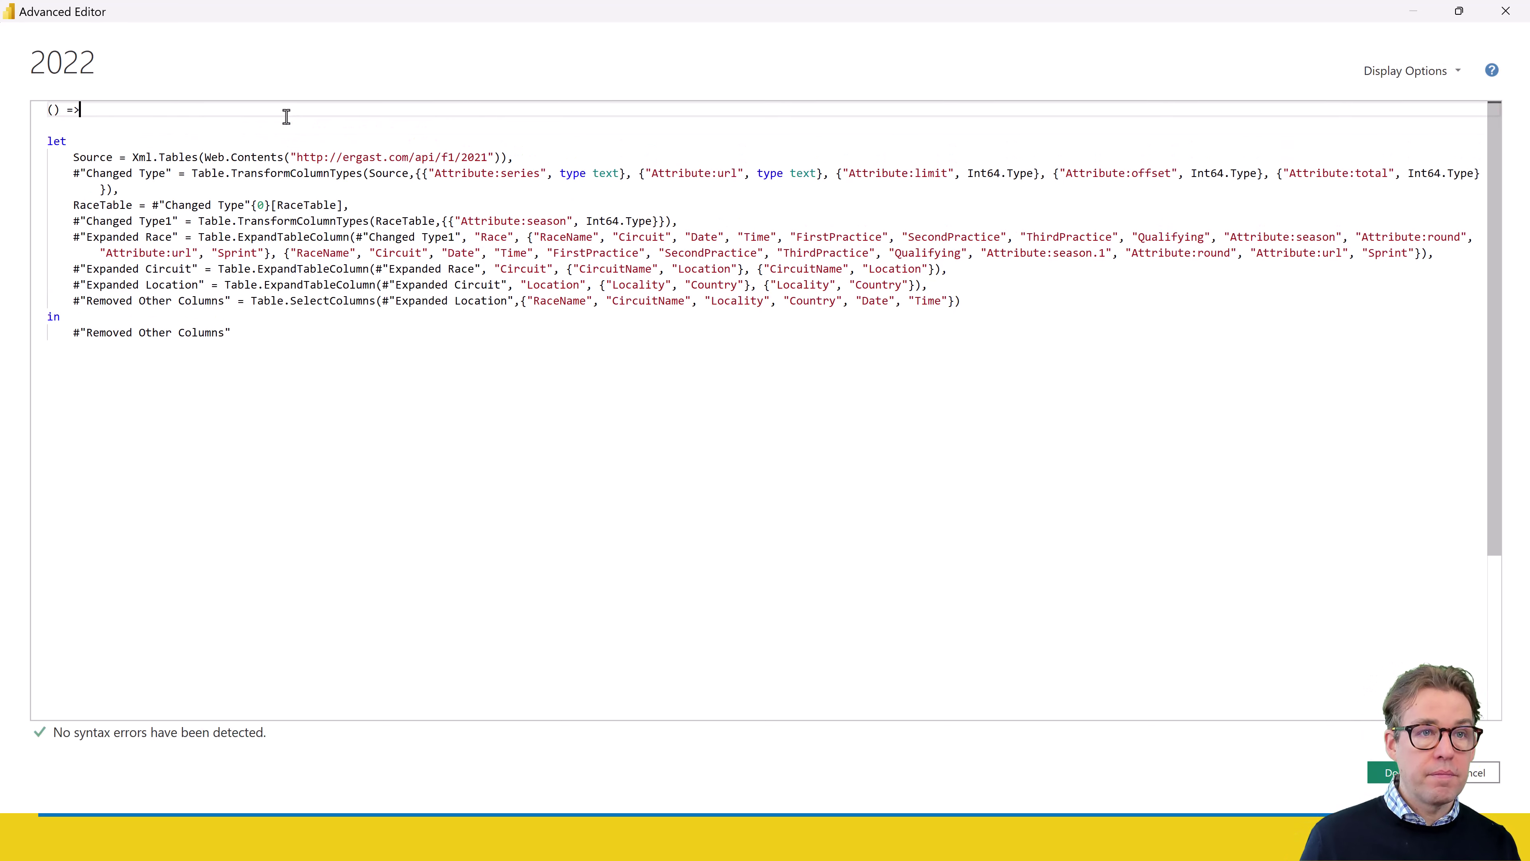
Declare the parameter "year as text" inside the function's parentheses, removing the blank line above let.
key("Left")
key("Left")
key("ctrl+plus")
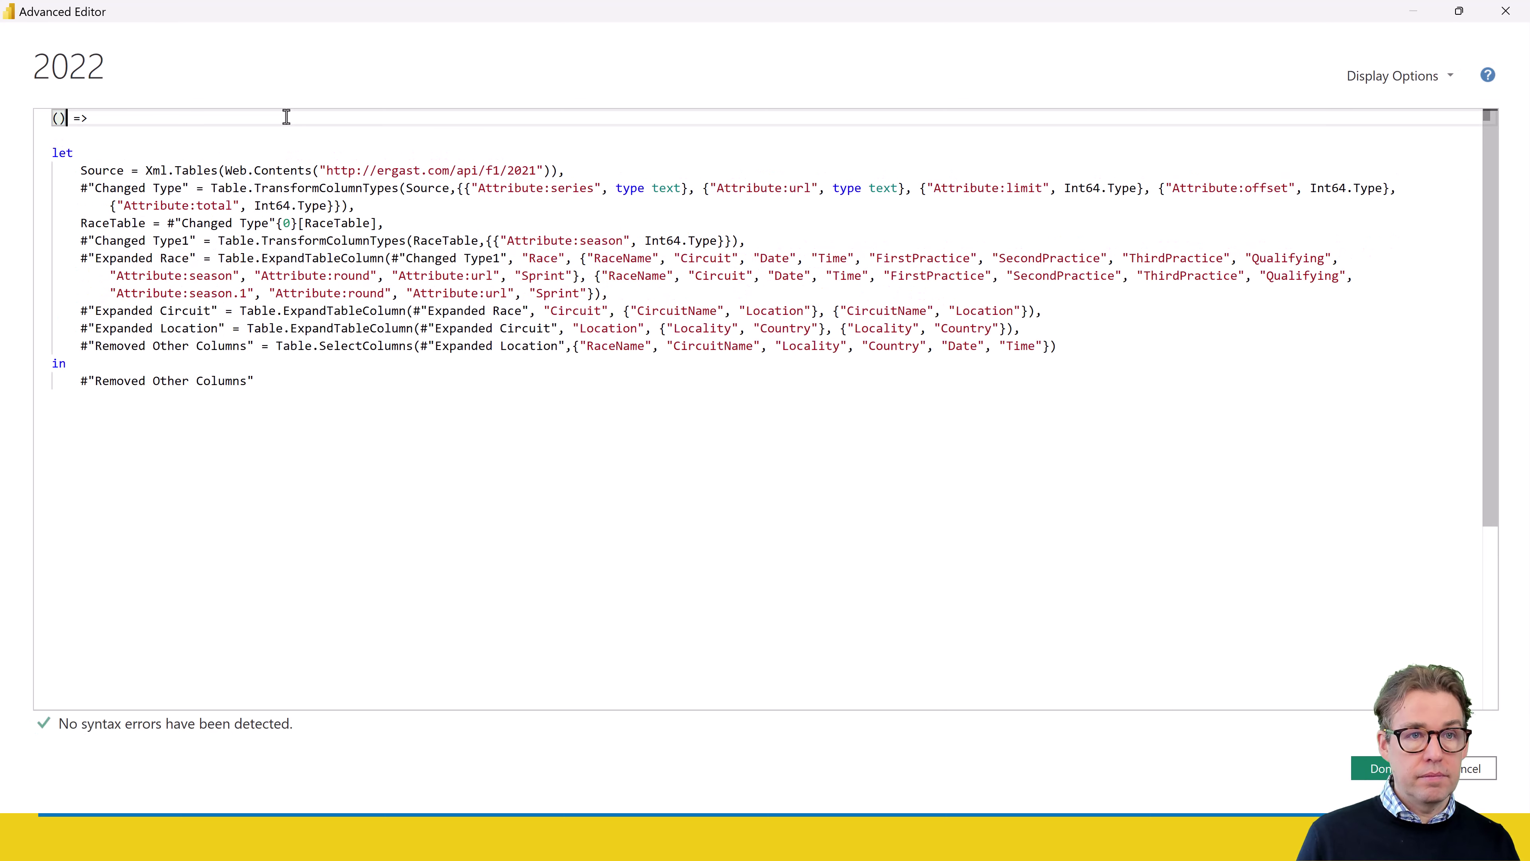
key("Left")
key("Left")
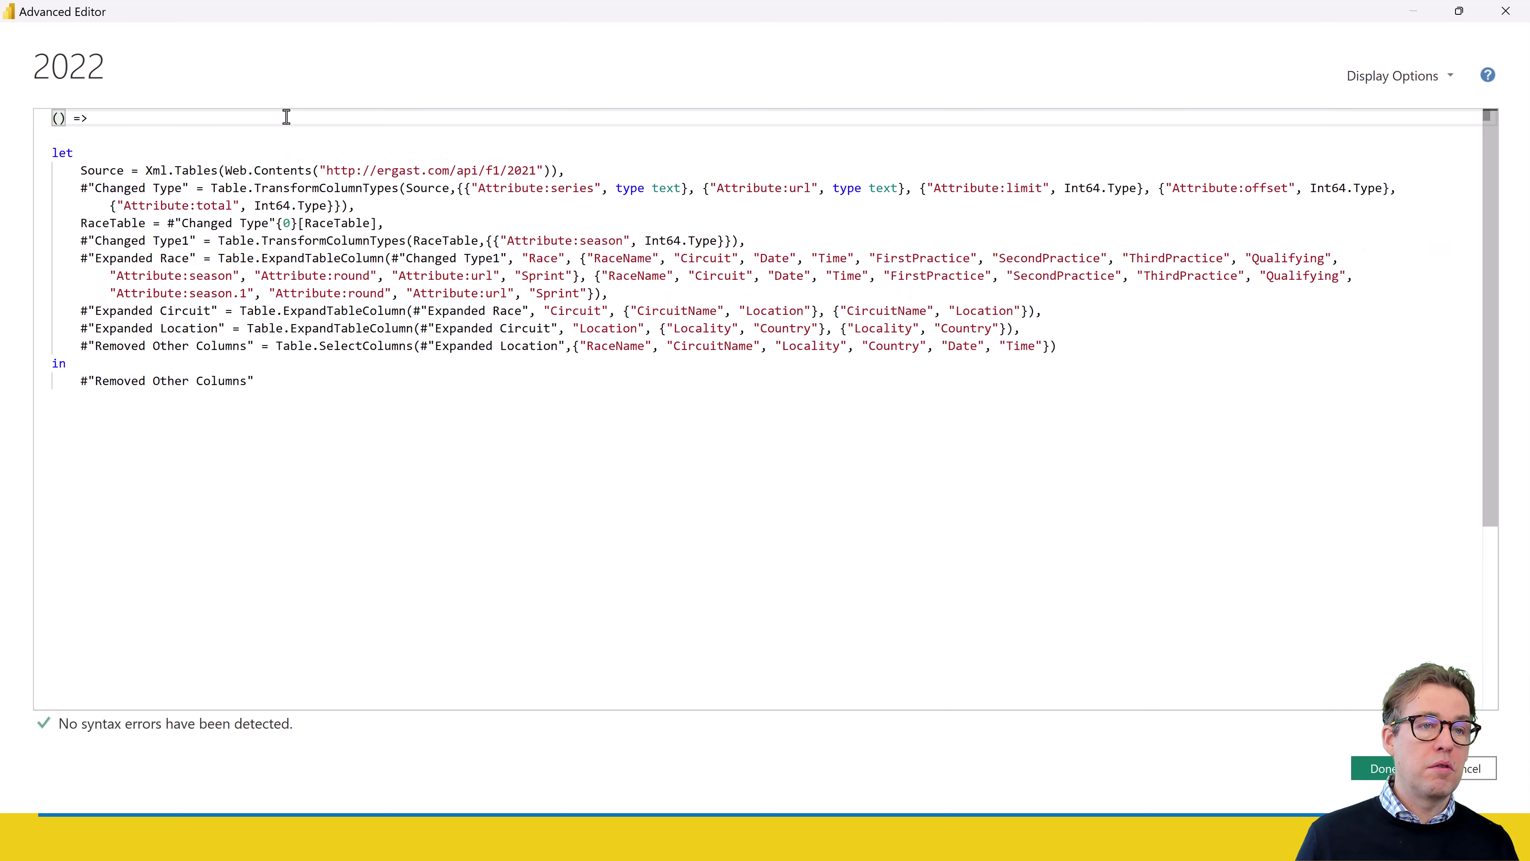
key("Right")
key("Right")
key("Right")
key("shift+Right")
key("shift+Right")
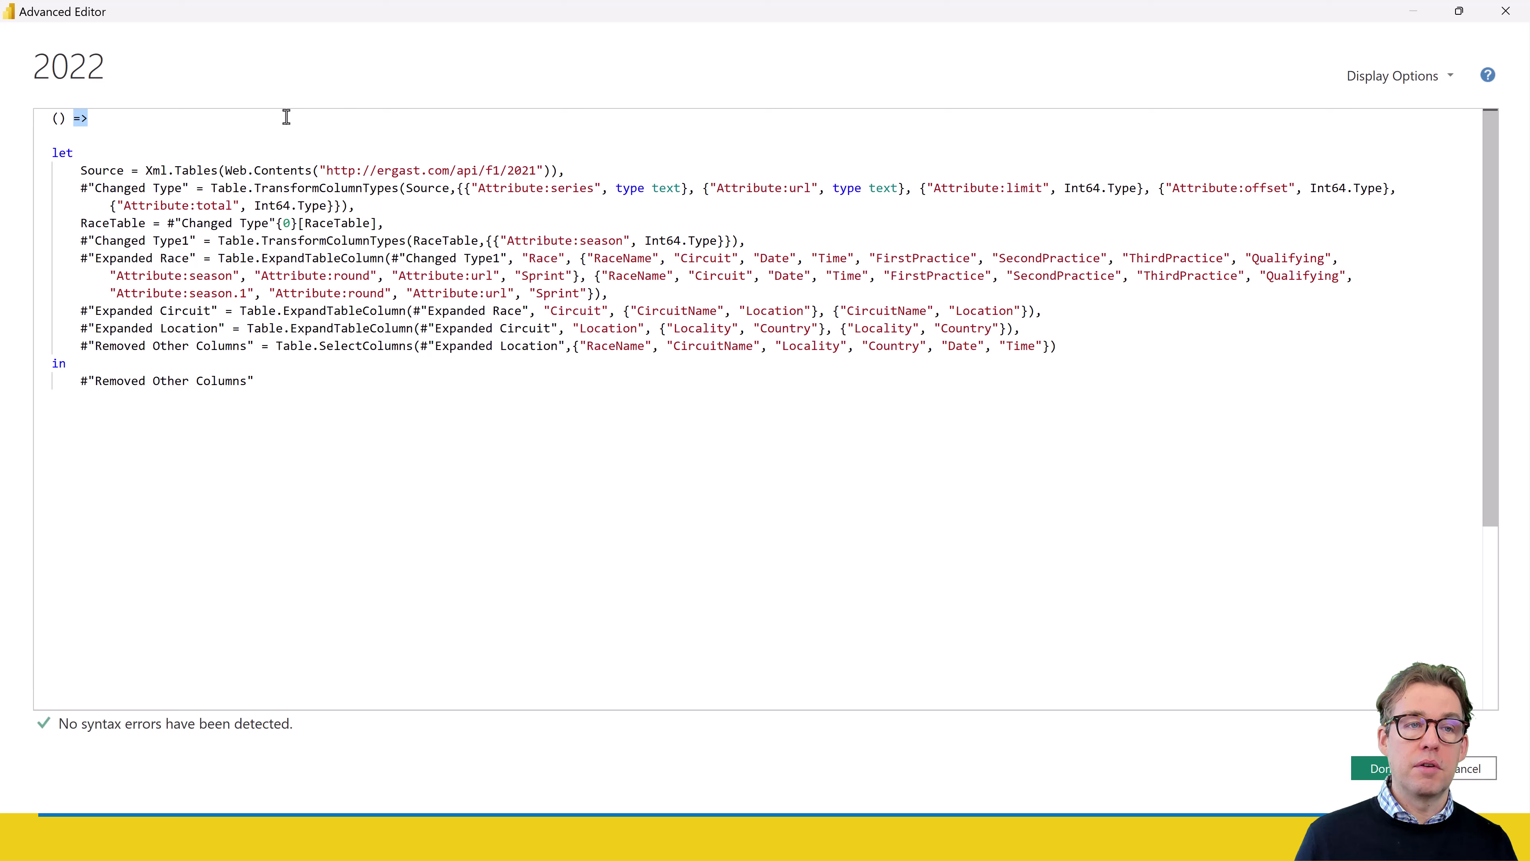
key("Left")
key("Left")
key("Left")
key("Left")
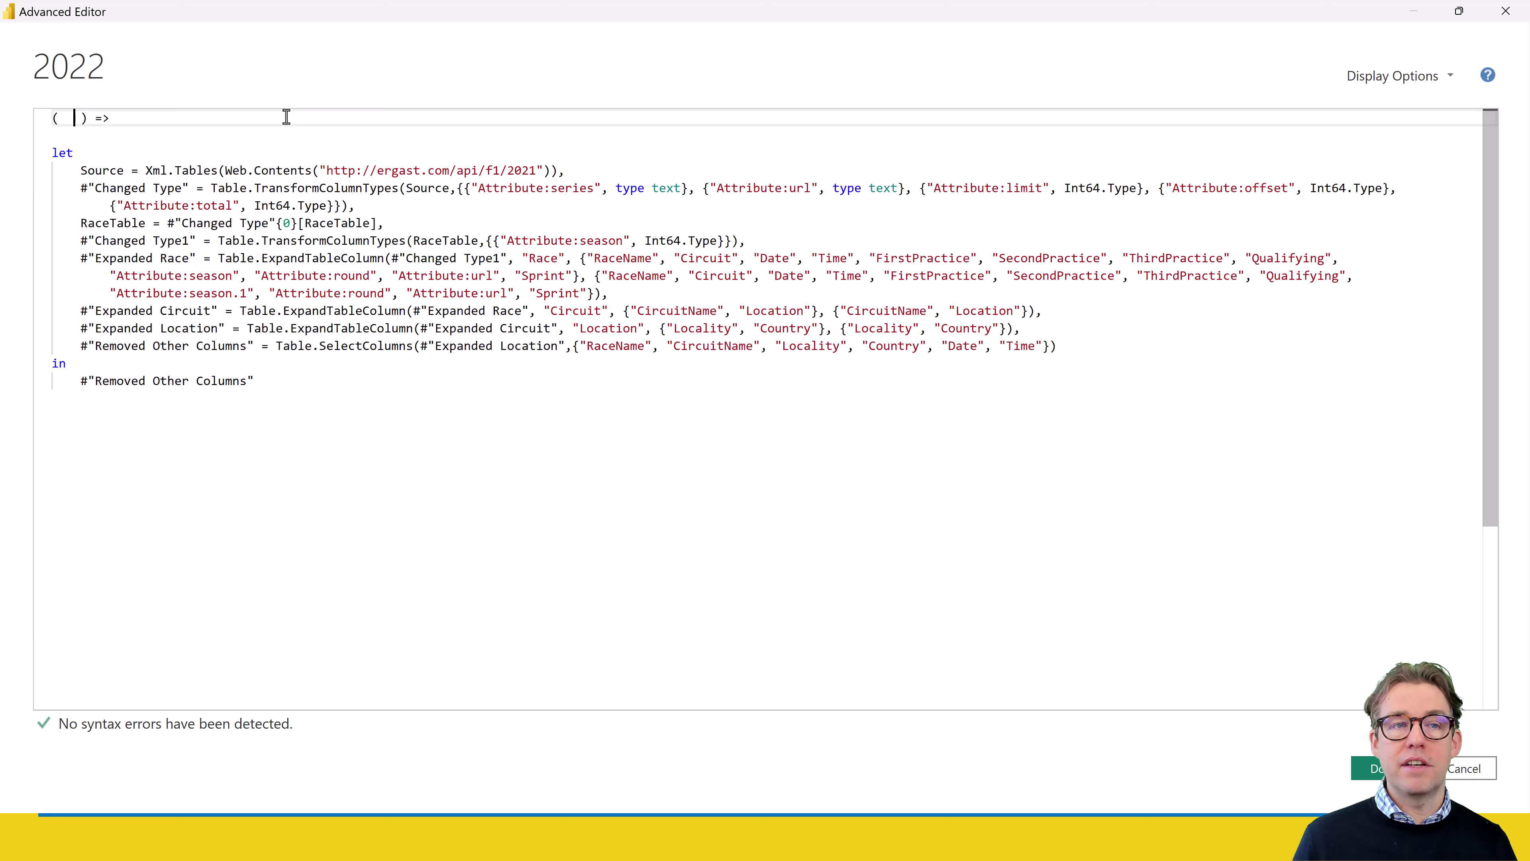
key("Left")
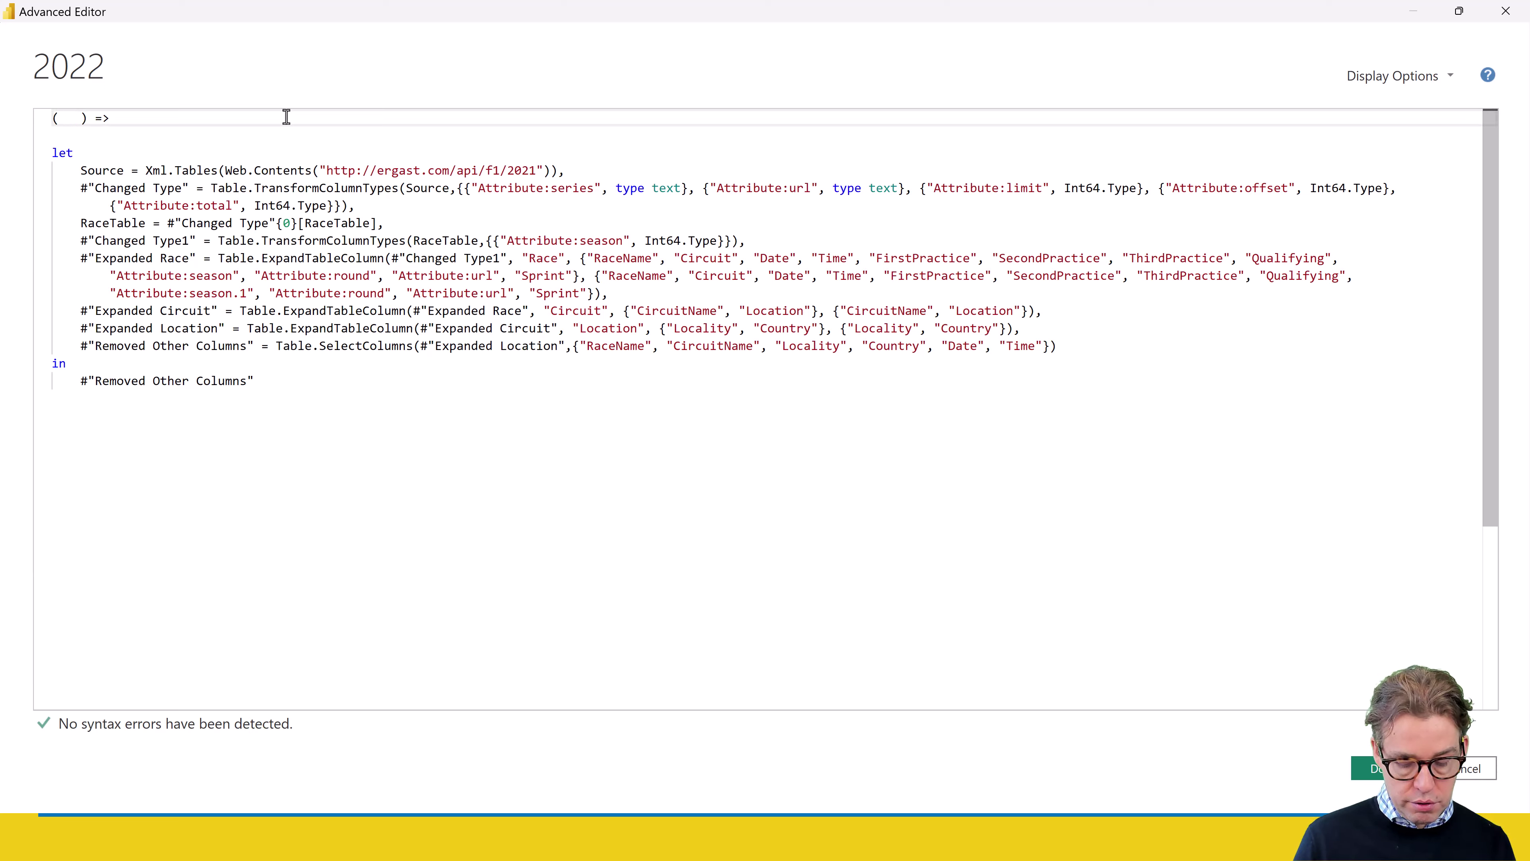
type("year as ")
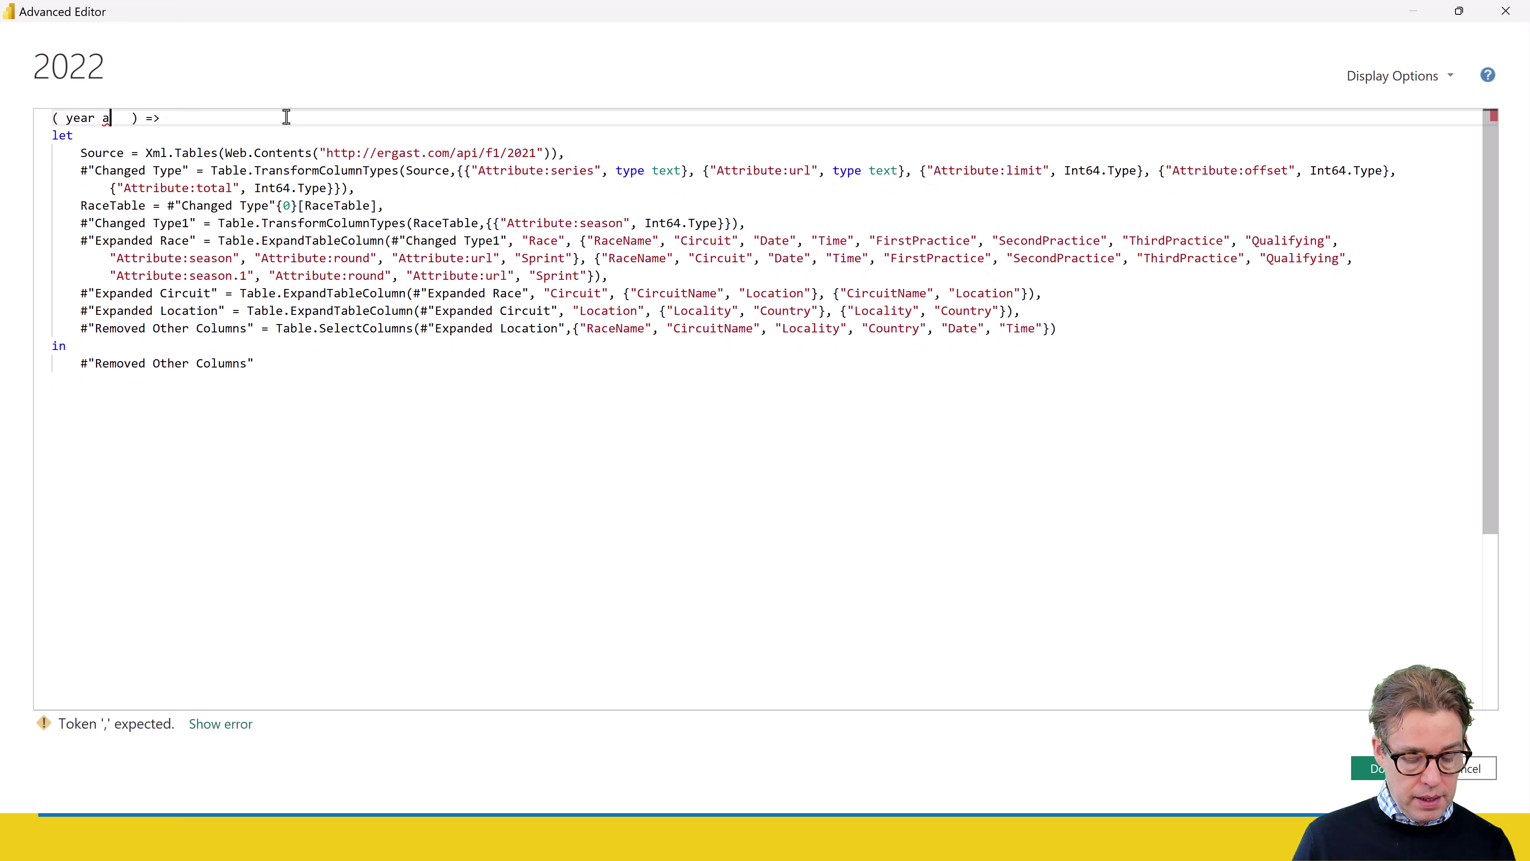
type("text")
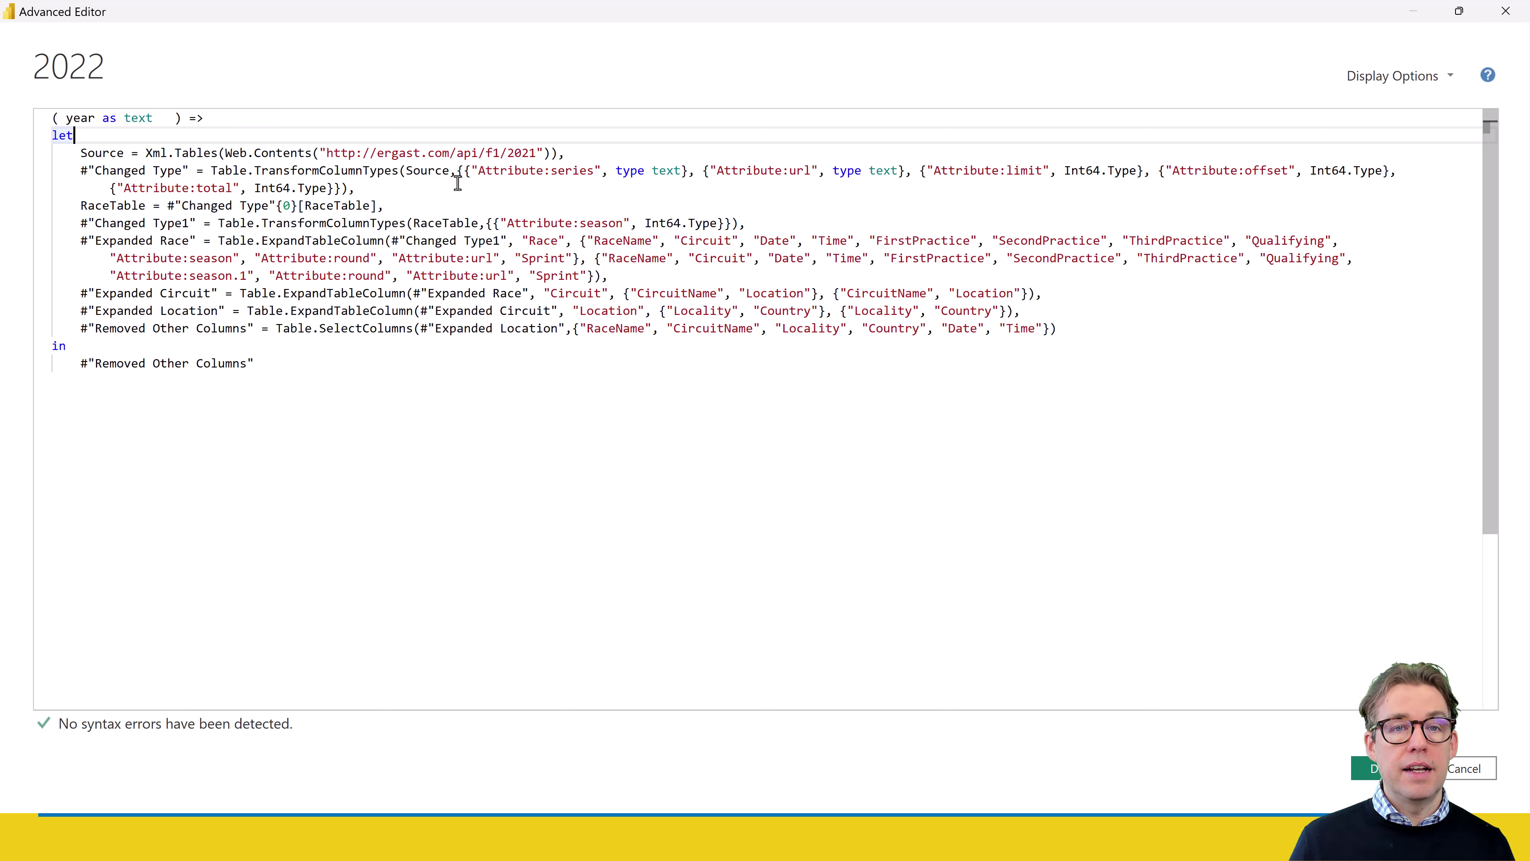
left_click(522, 153)
double_click(522, 153)
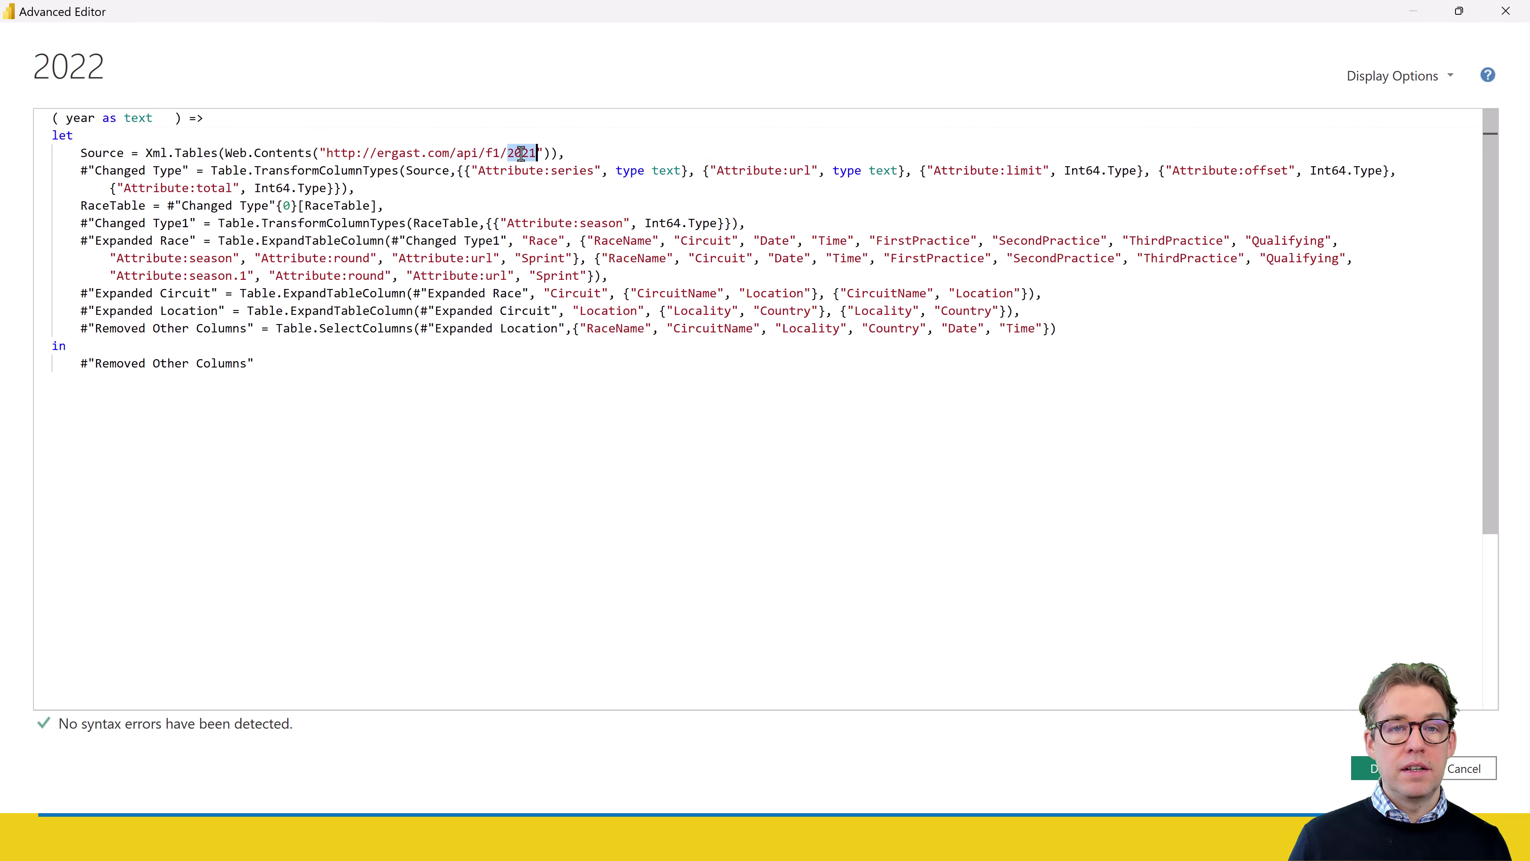
key("BackSpace")
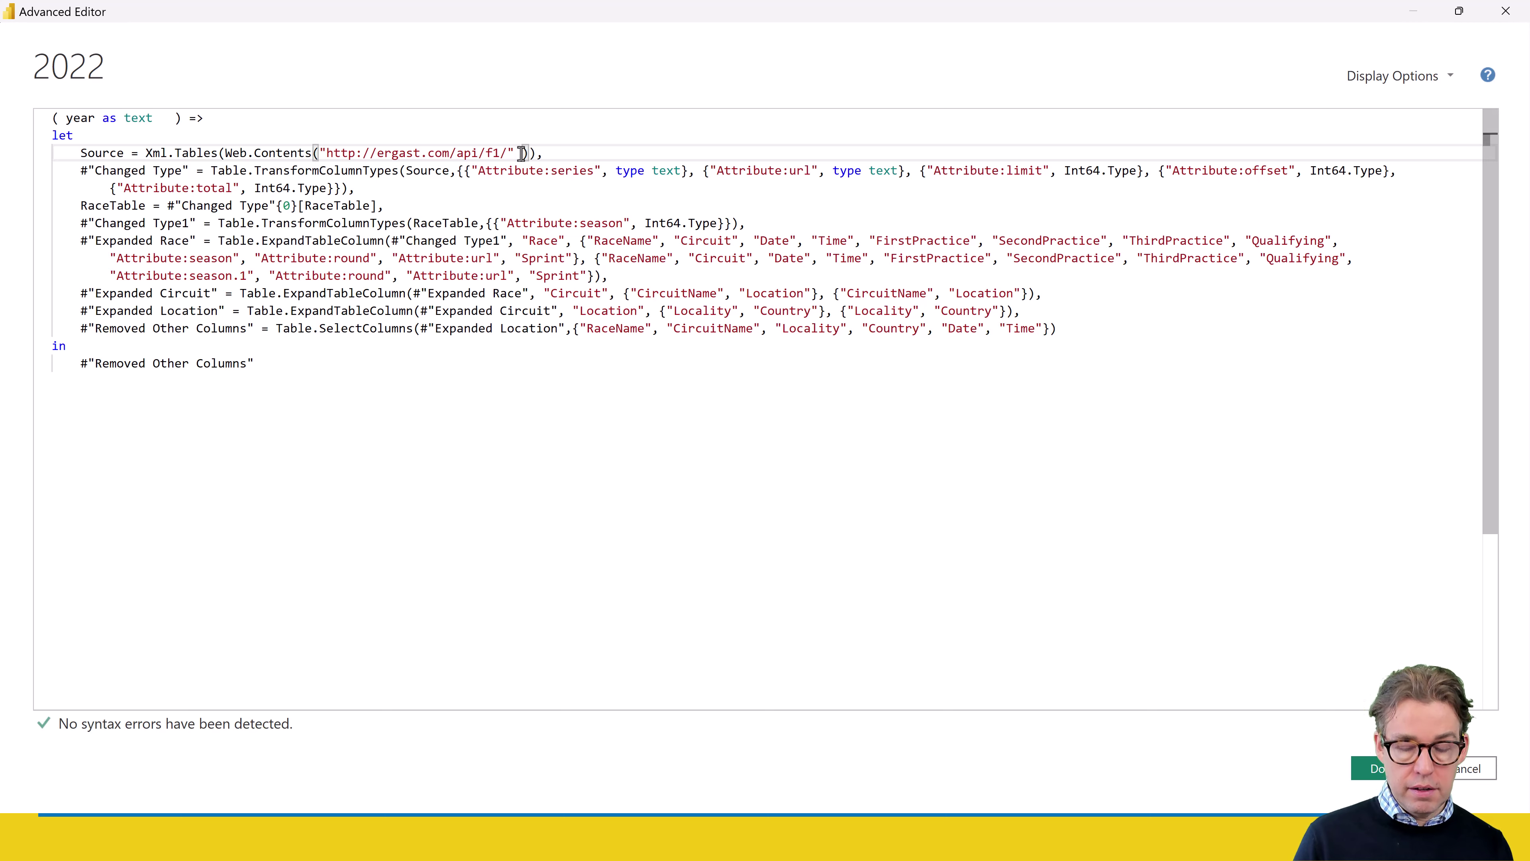
type("& year")
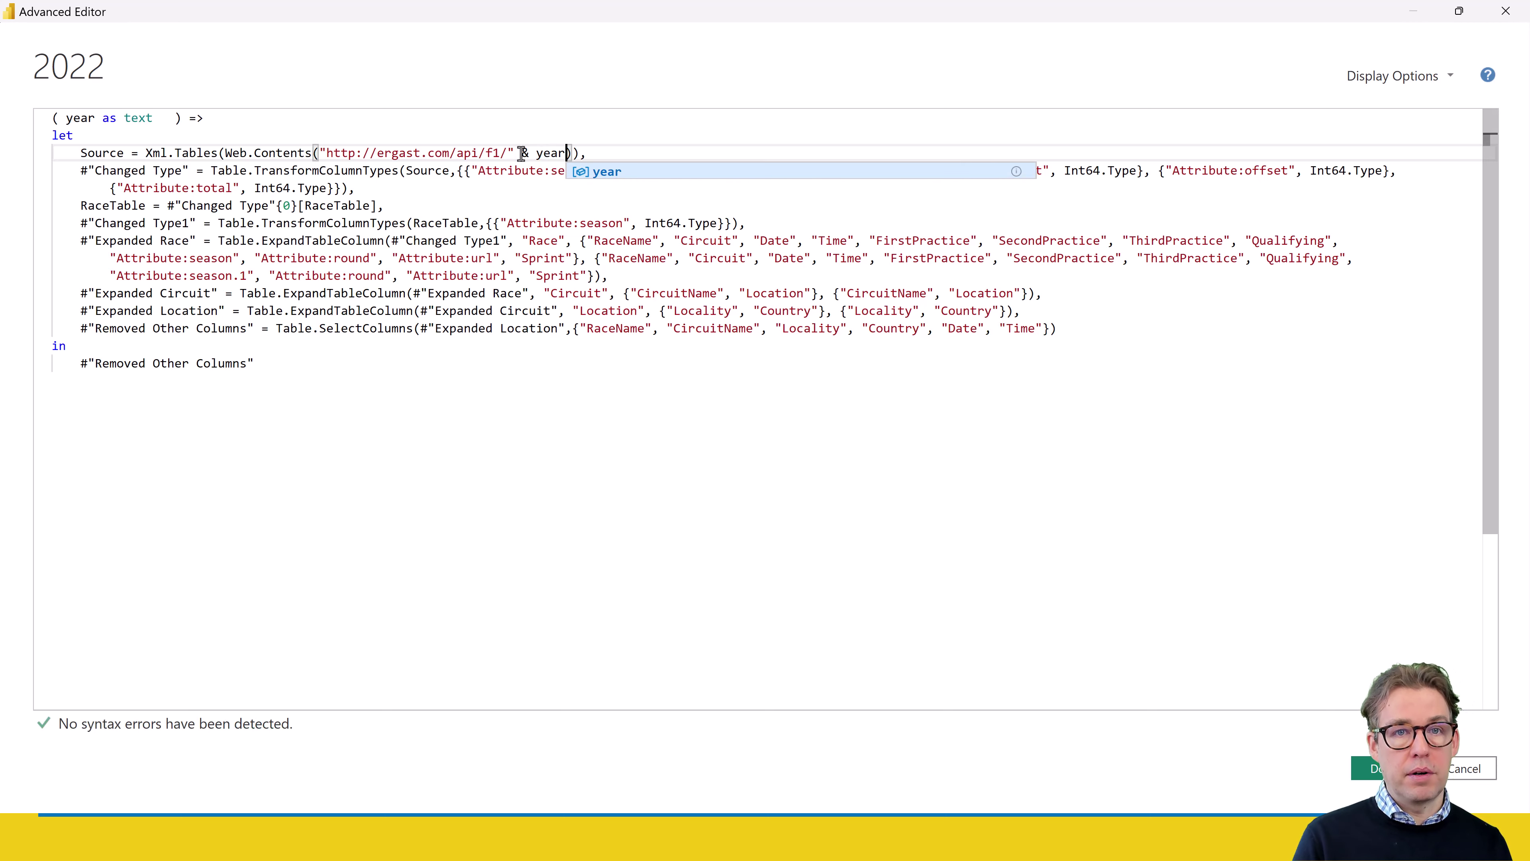
key("ctrl+End")
left_click(1361, 768)
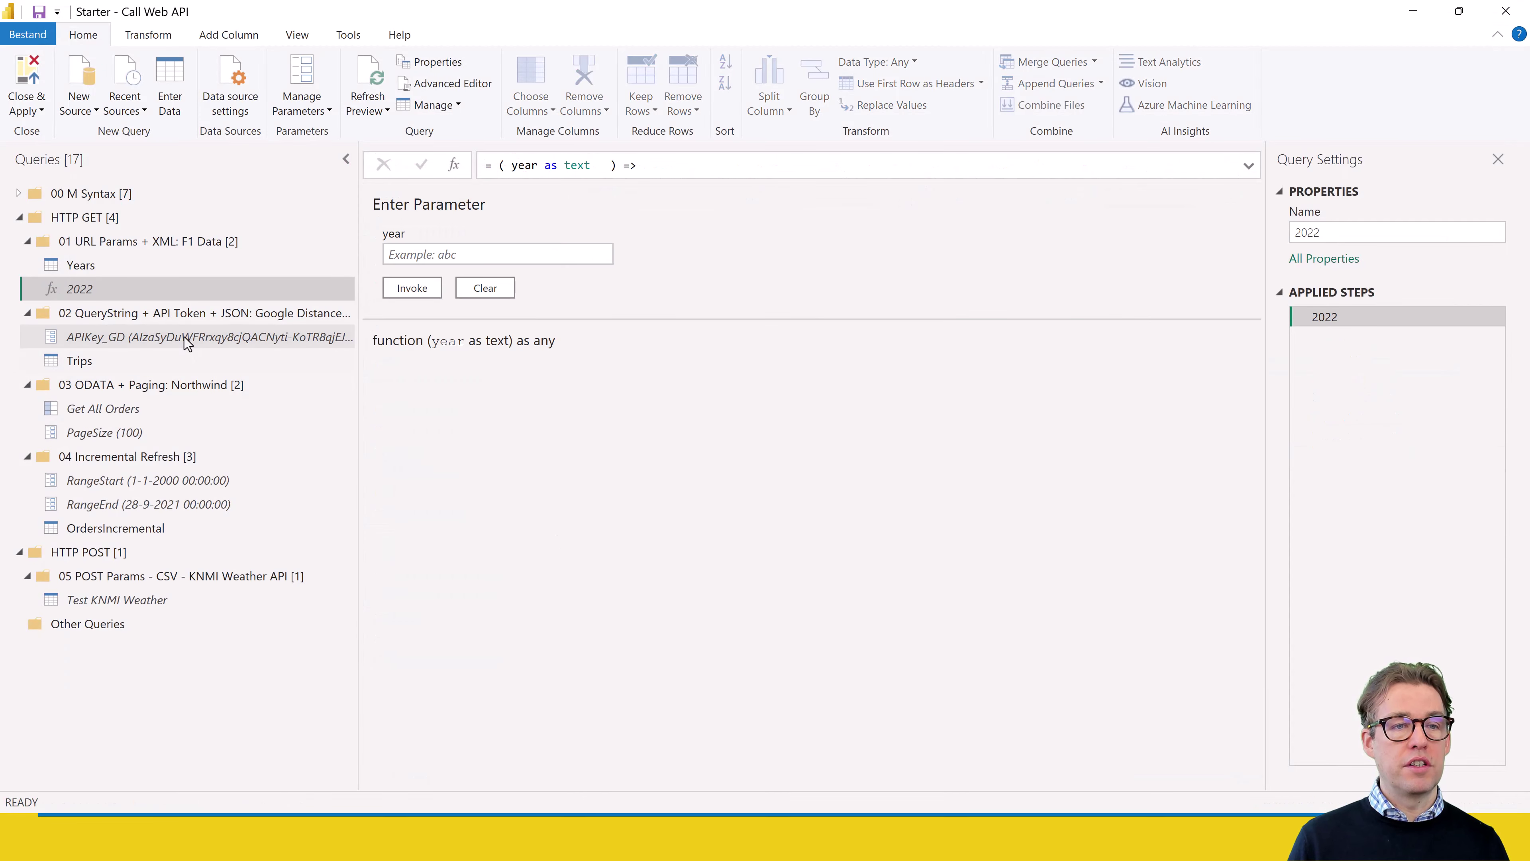
Rename the 2022 function query to fF1Races.
double_click(98, 290)
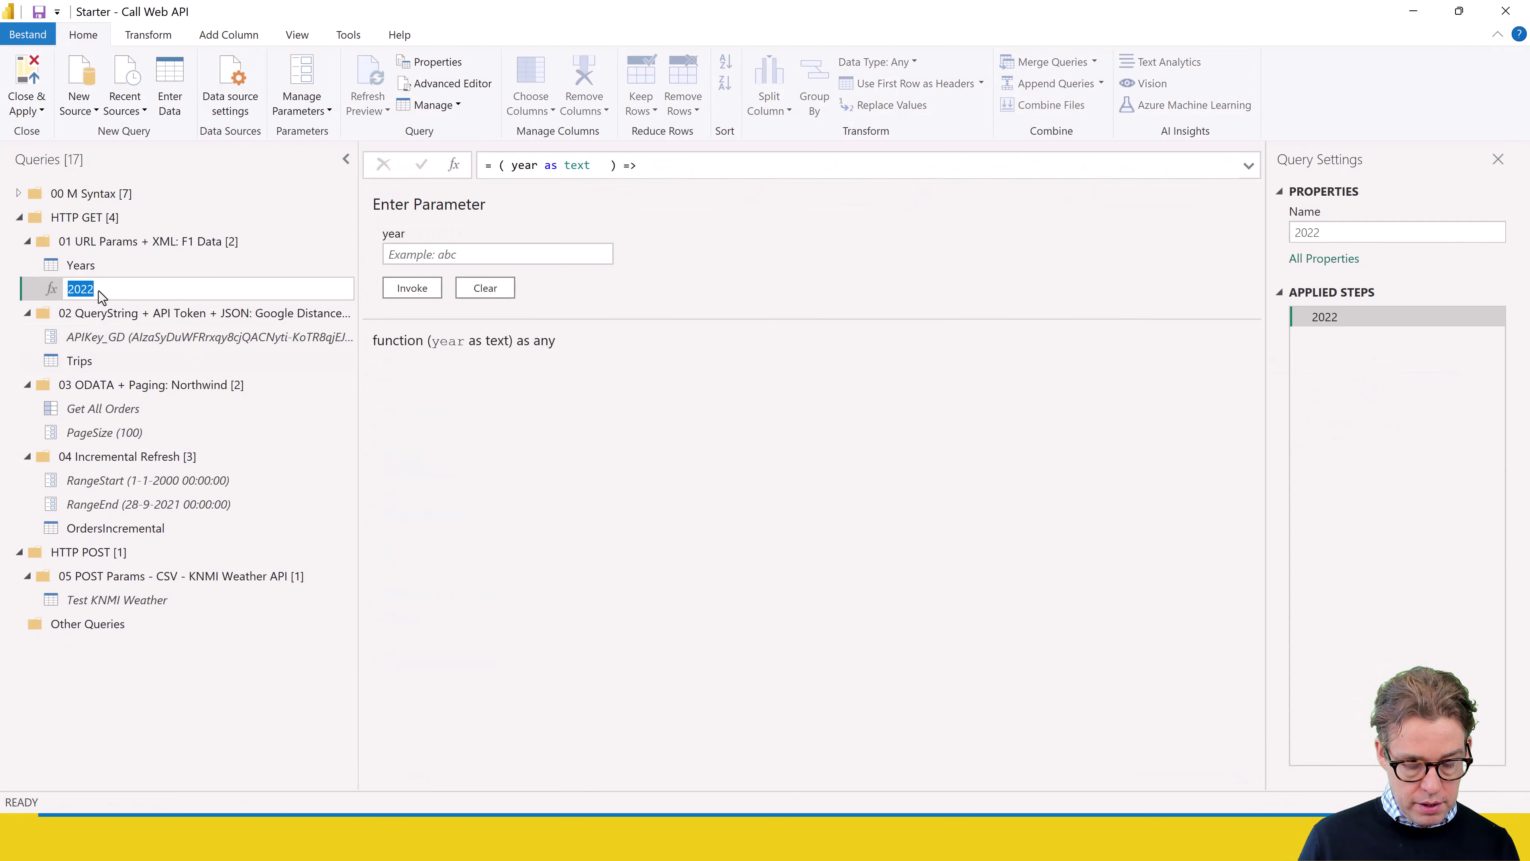
type("fF1")
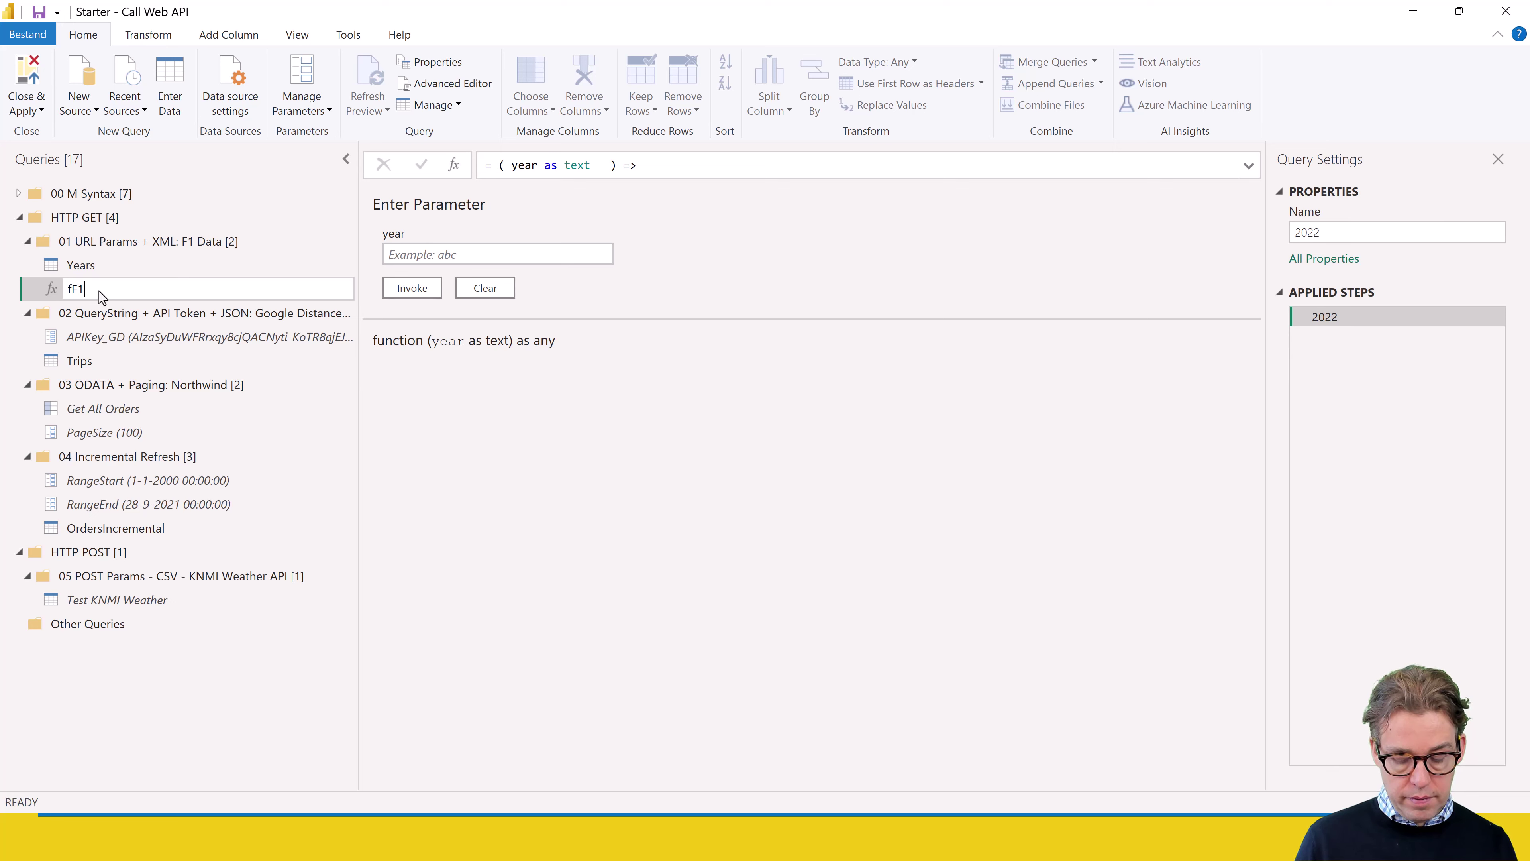
type("Races")
key("Return")
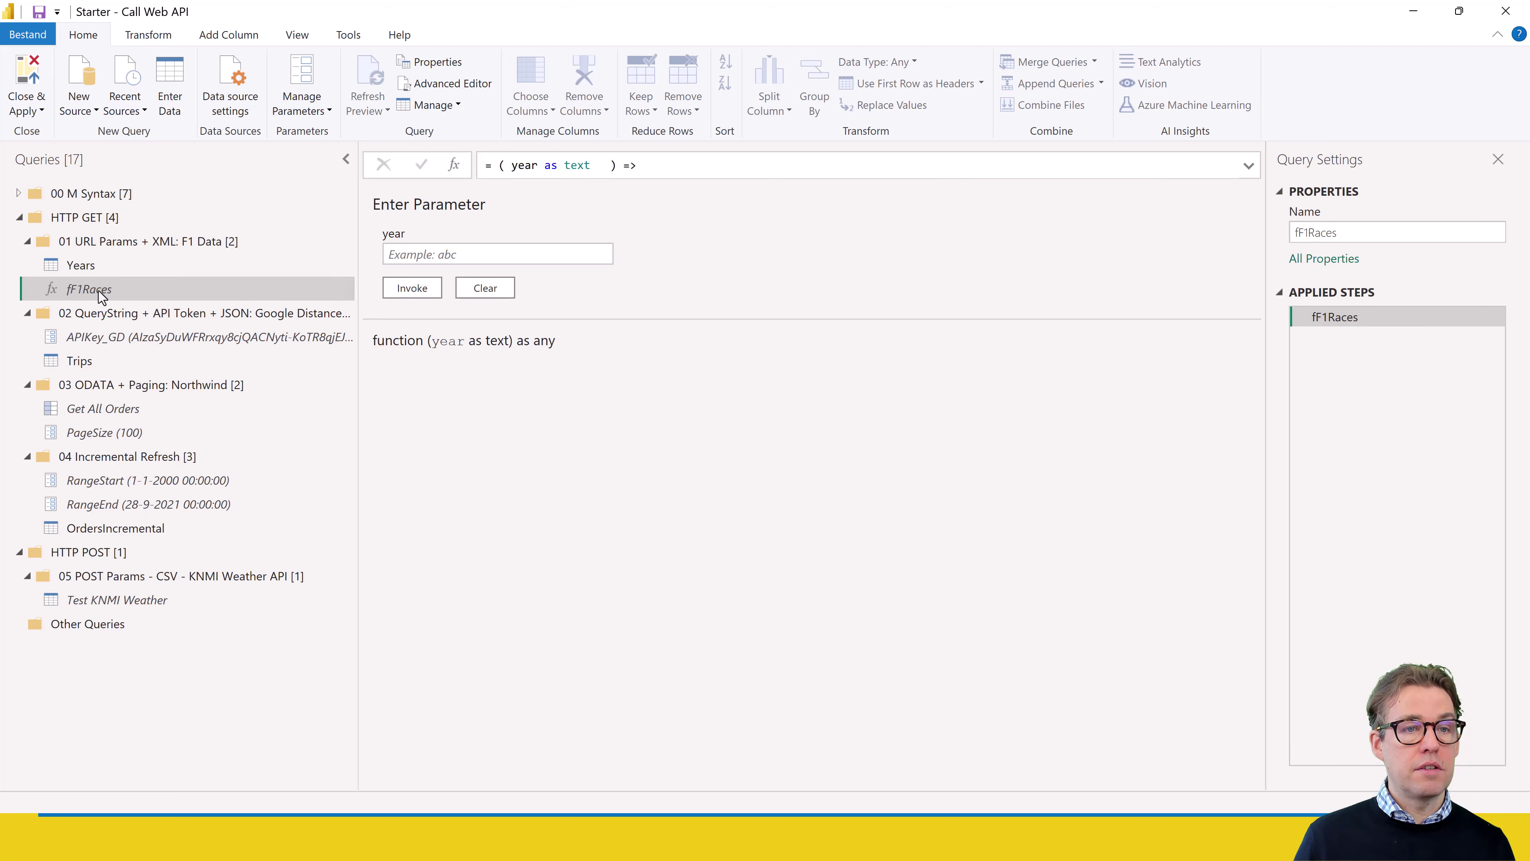
Test the fF1Races function by invoking it with the year 2024.
left_click(493, 254)
type("20224")
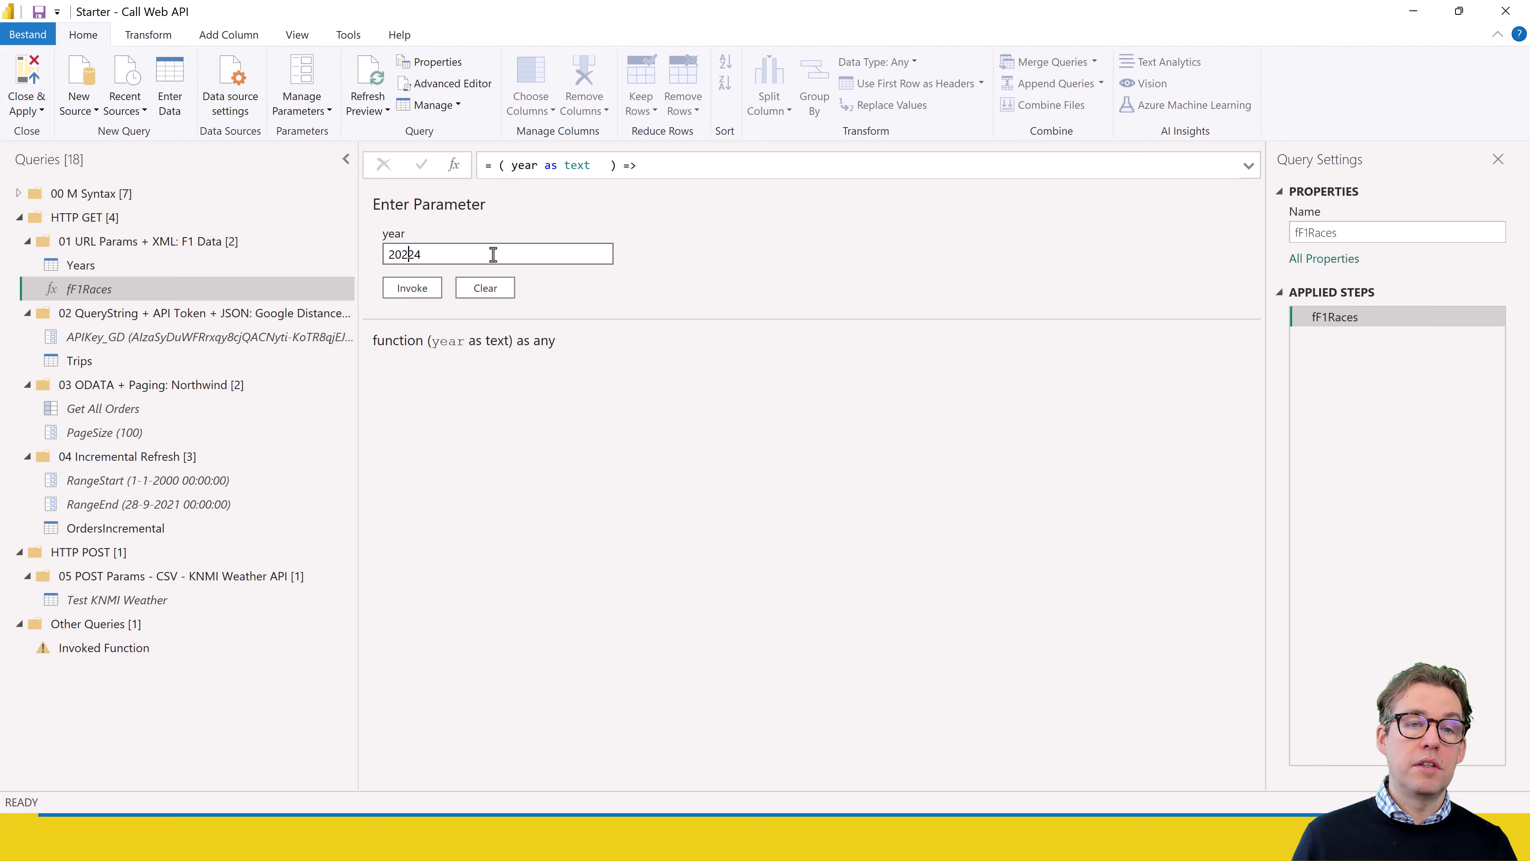
key("BackSpace")
left_click(402, 292)
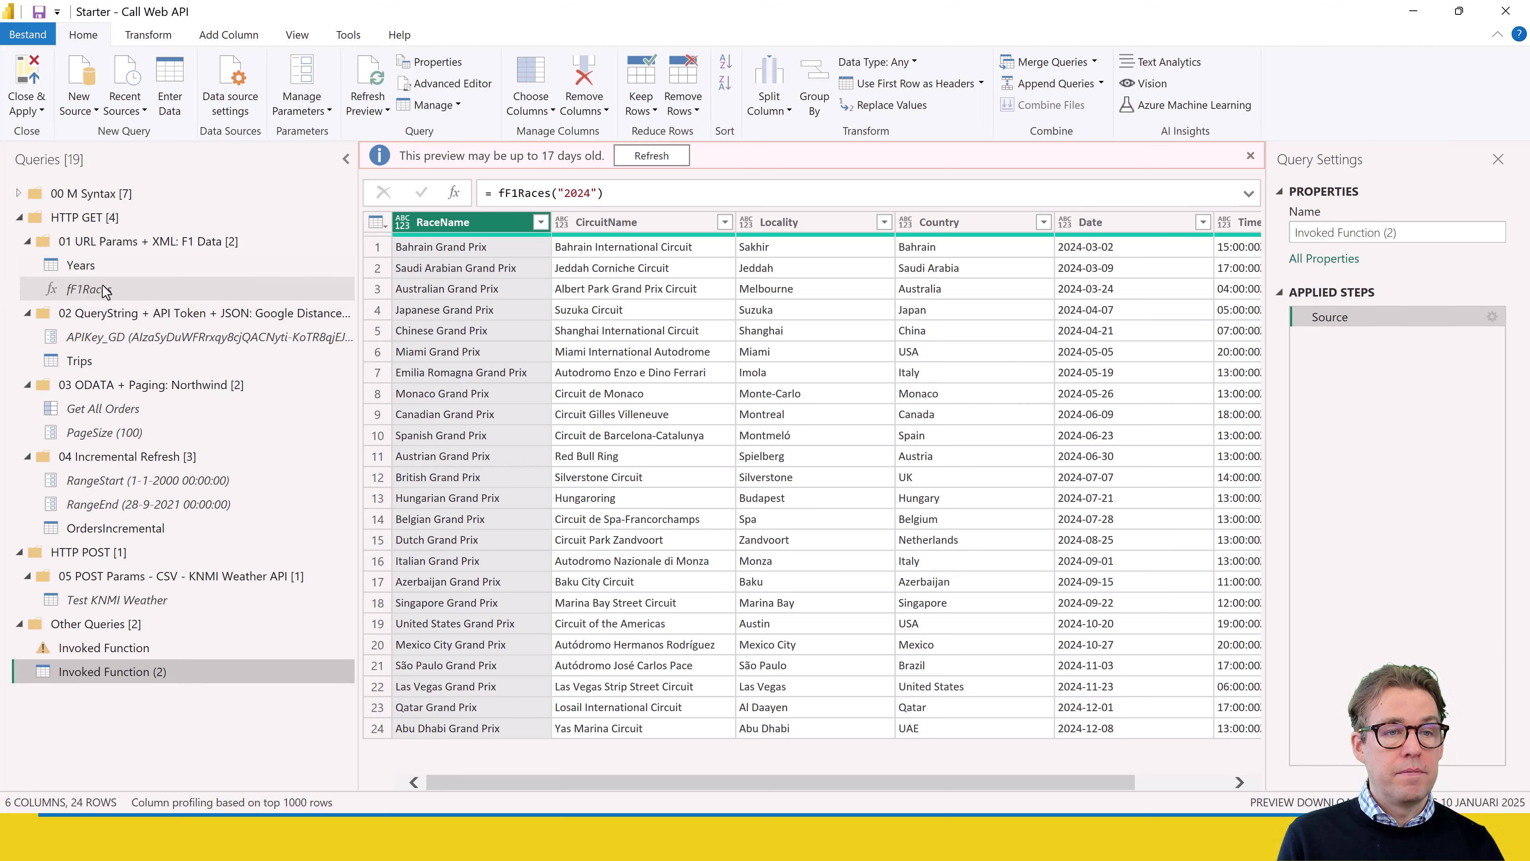
Invoke the custom function fF1Races for each row of the Years query, using Column1 as year and fF1Races as the new column name.
left_click(104, 298)
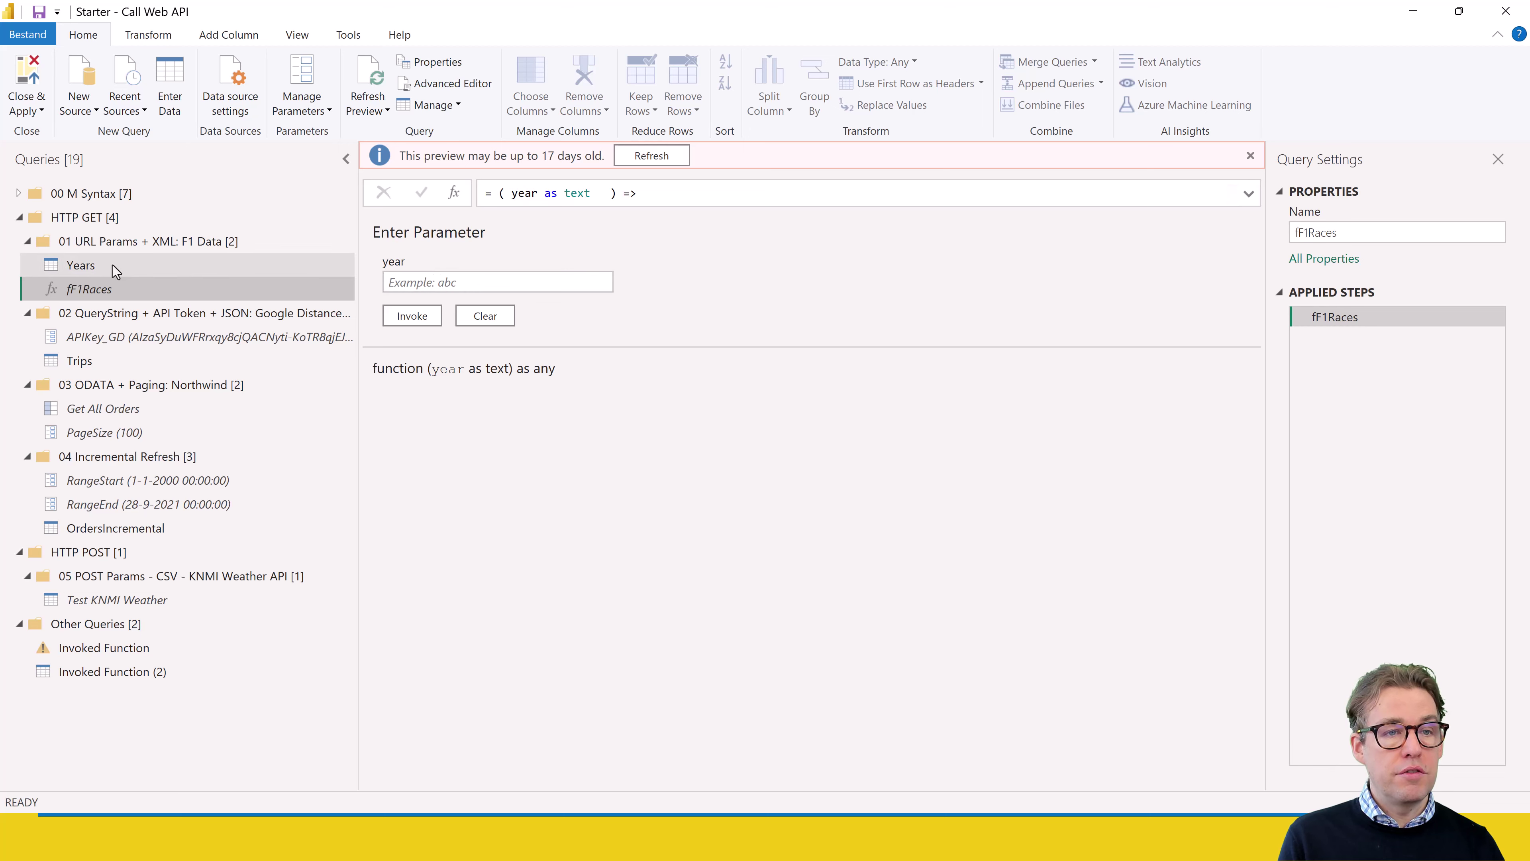
left_click(106, 270)
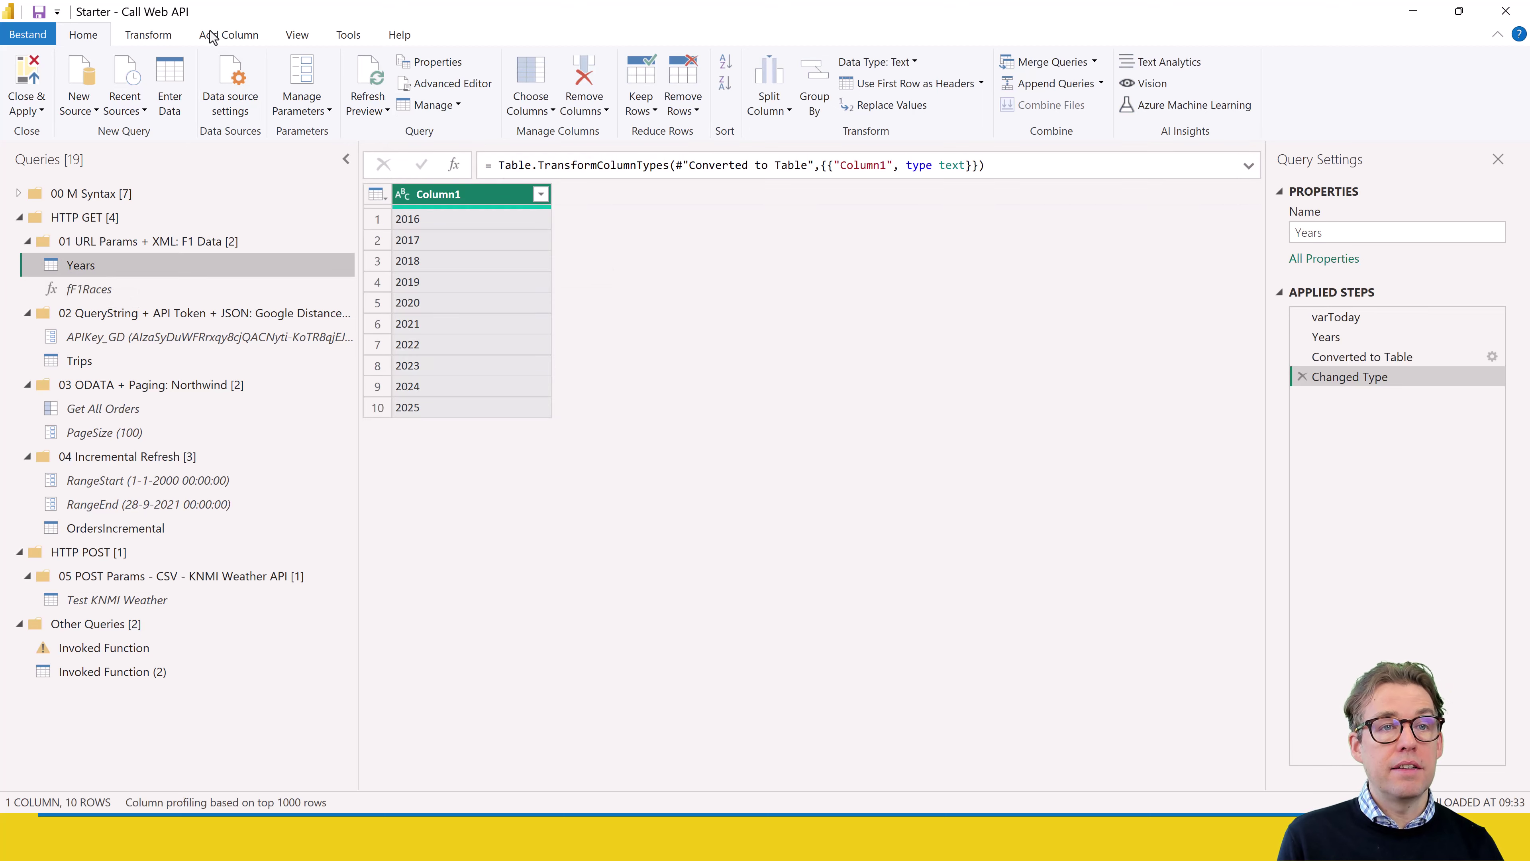
left_click(228, 36)
left_click(152, 90)
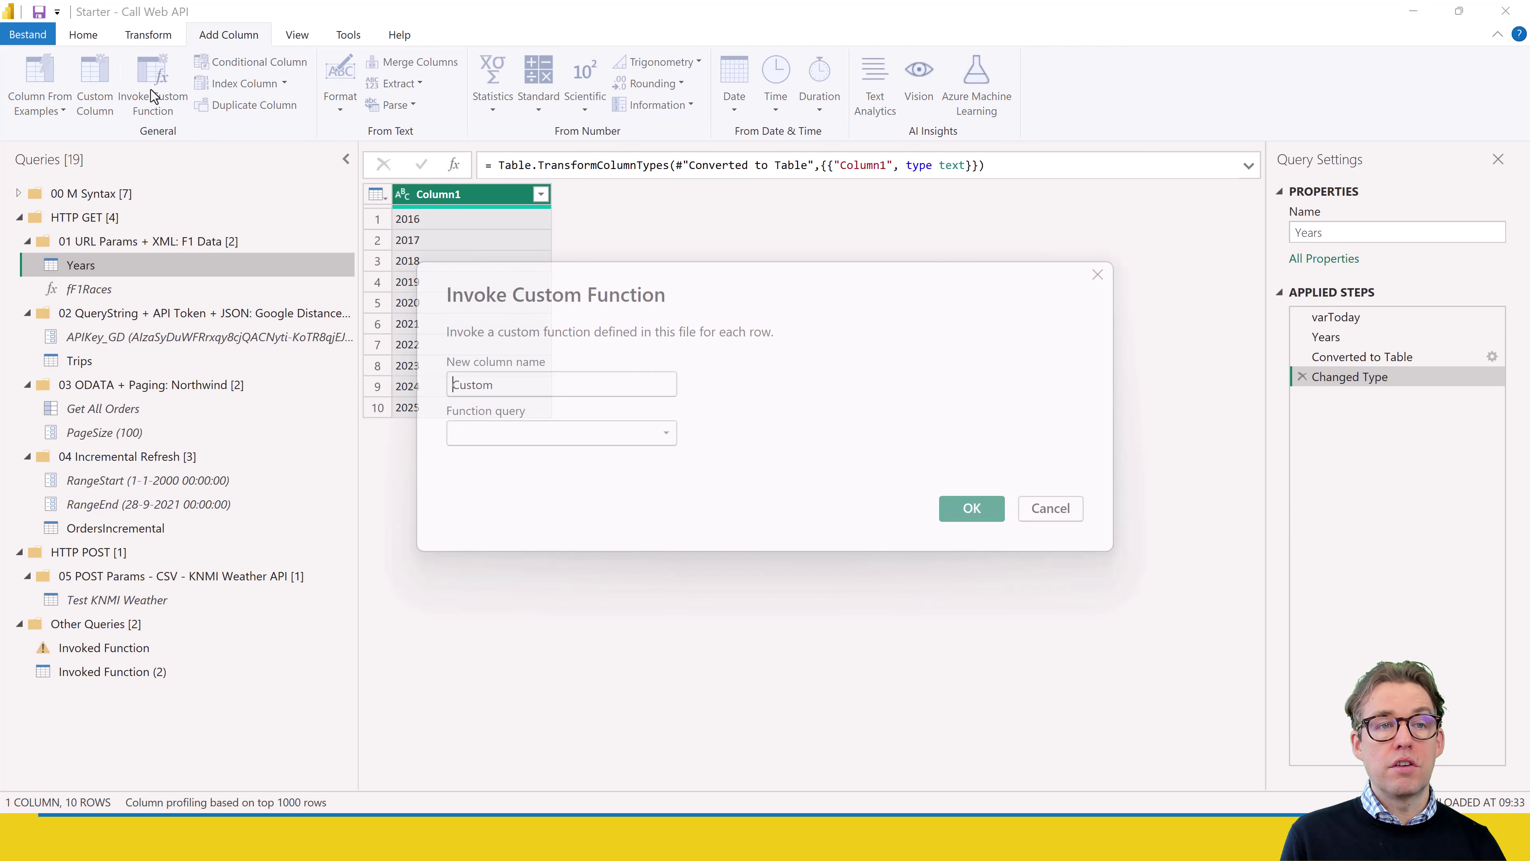
left_click(556, 441)
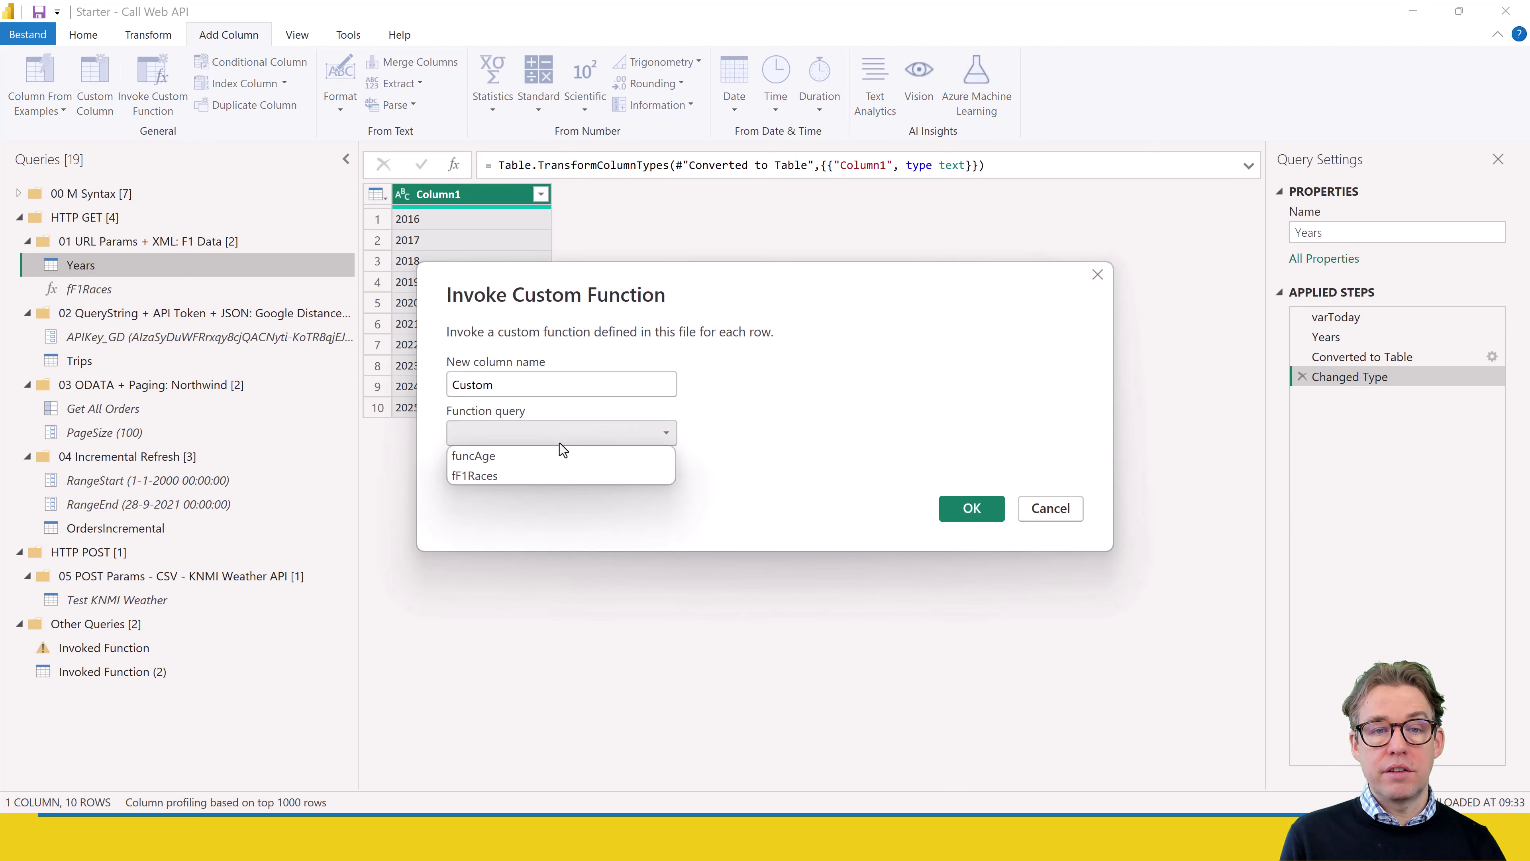
left_click(489, 481)
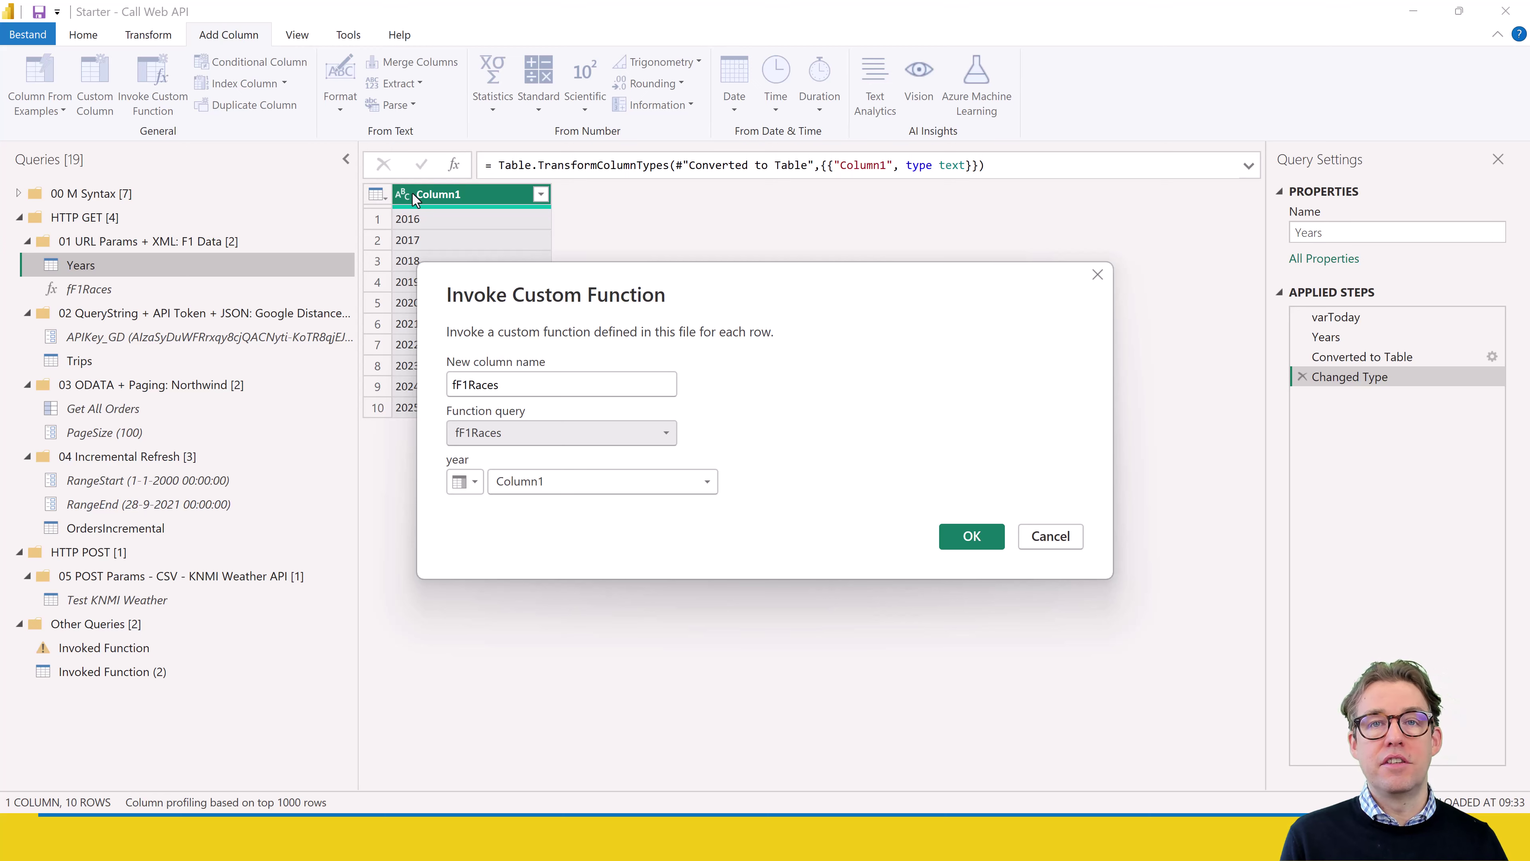
left_click(968, 536)
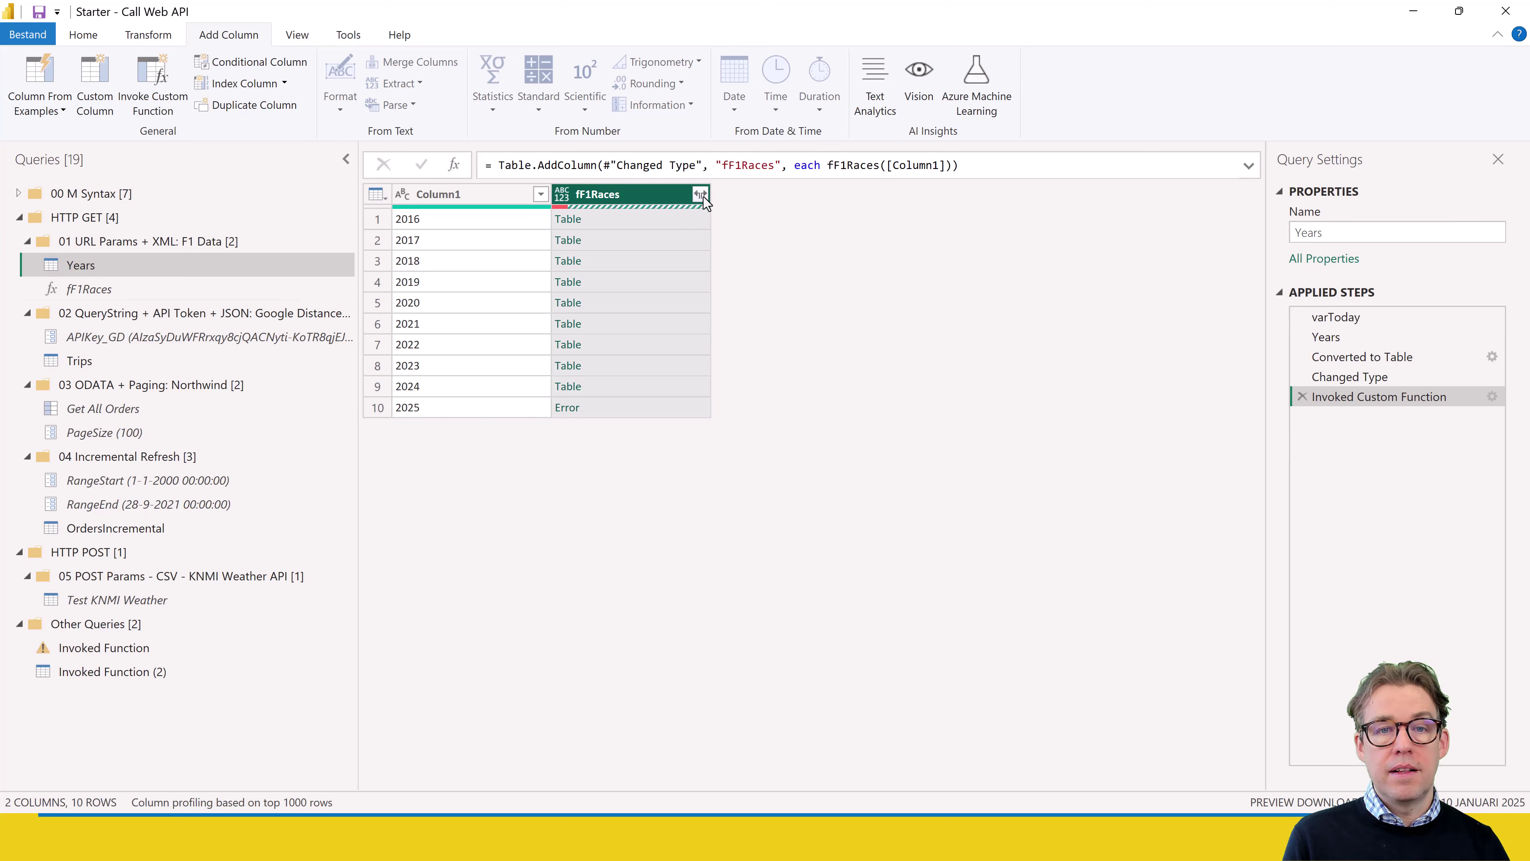
Remove the rows with errors in the fF1Races column and expand all its columns without a prefix, checking the rows through 2024.
right_click(652, 192)
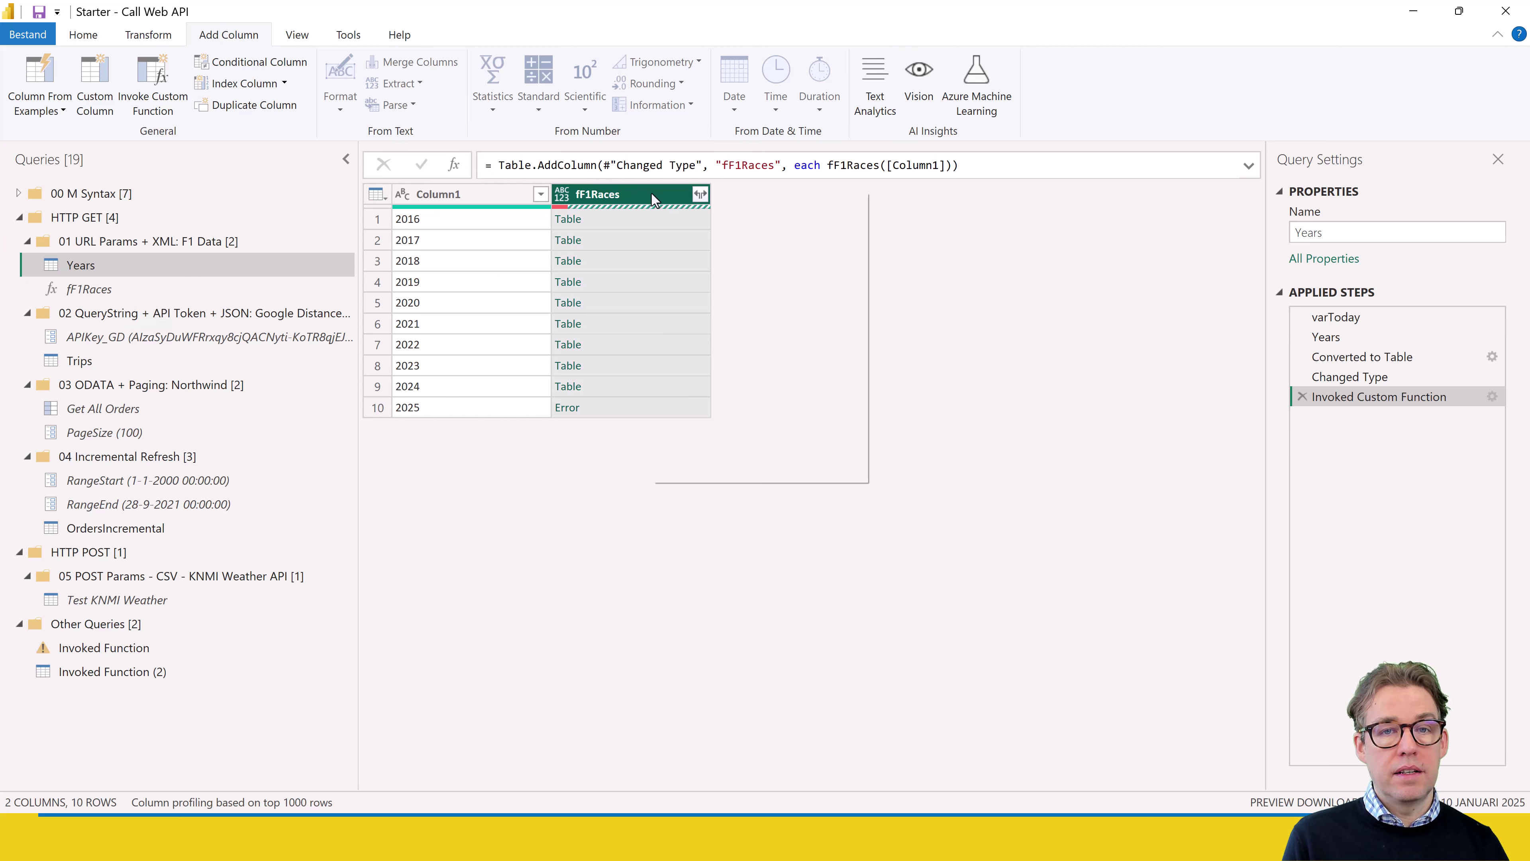
left_click(705, 298)
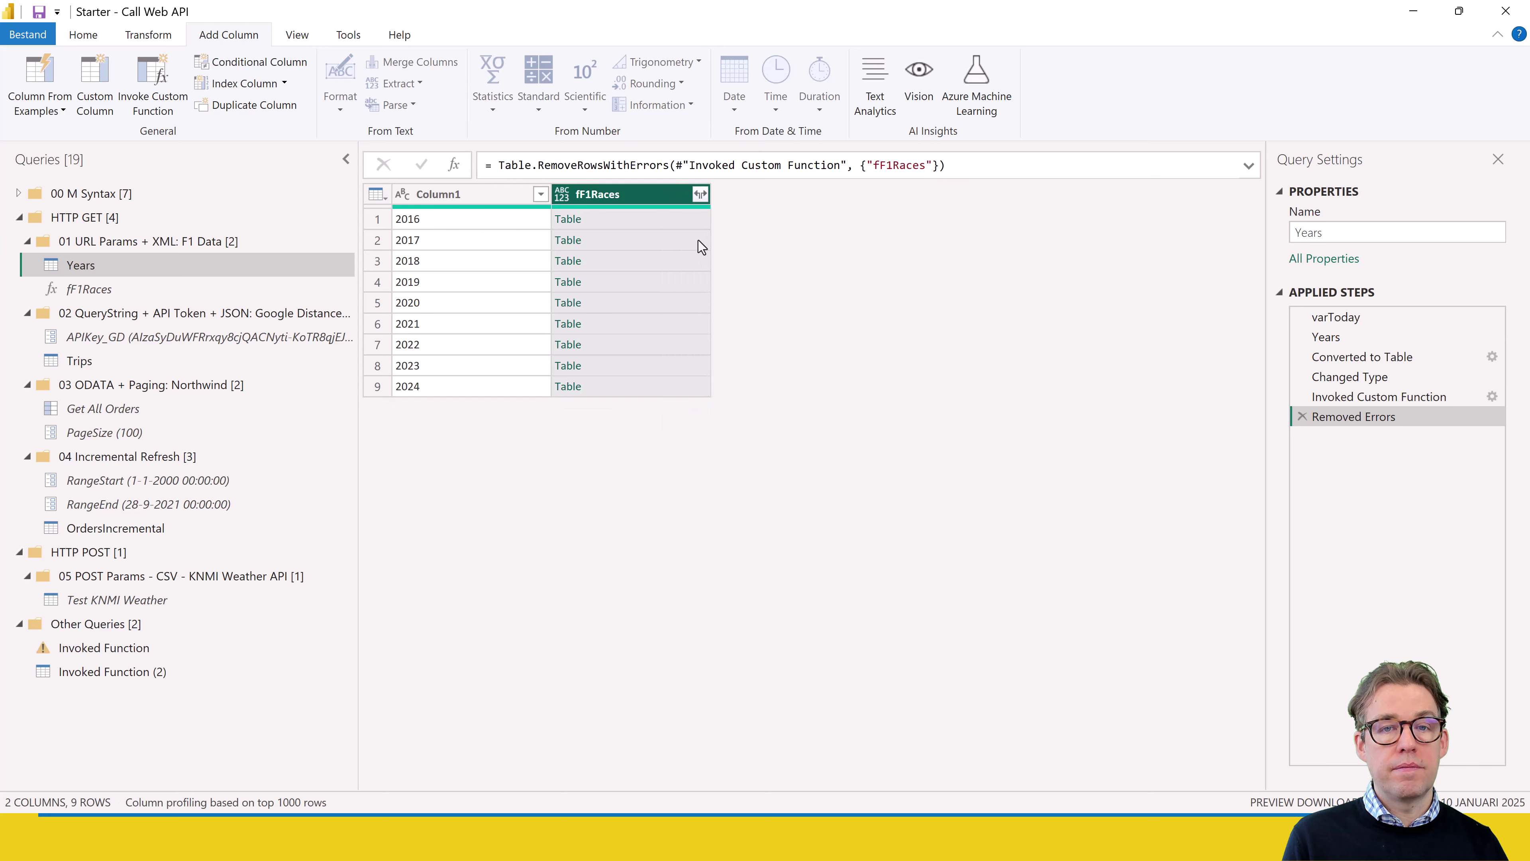
left_click(700, 194)
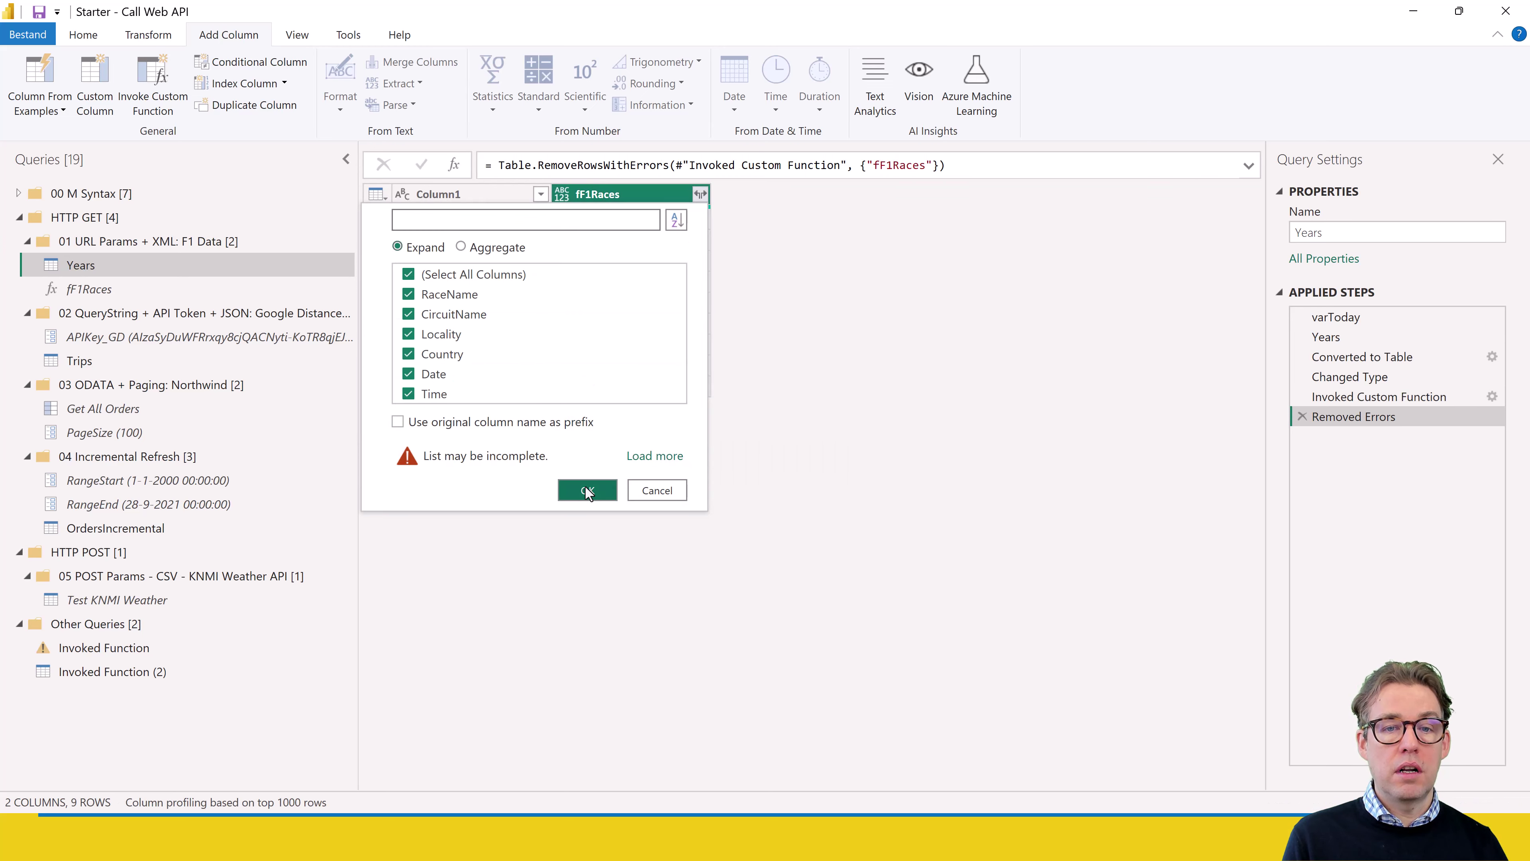
left_click(588, 491)
scroll(591, 488, "down", 7)
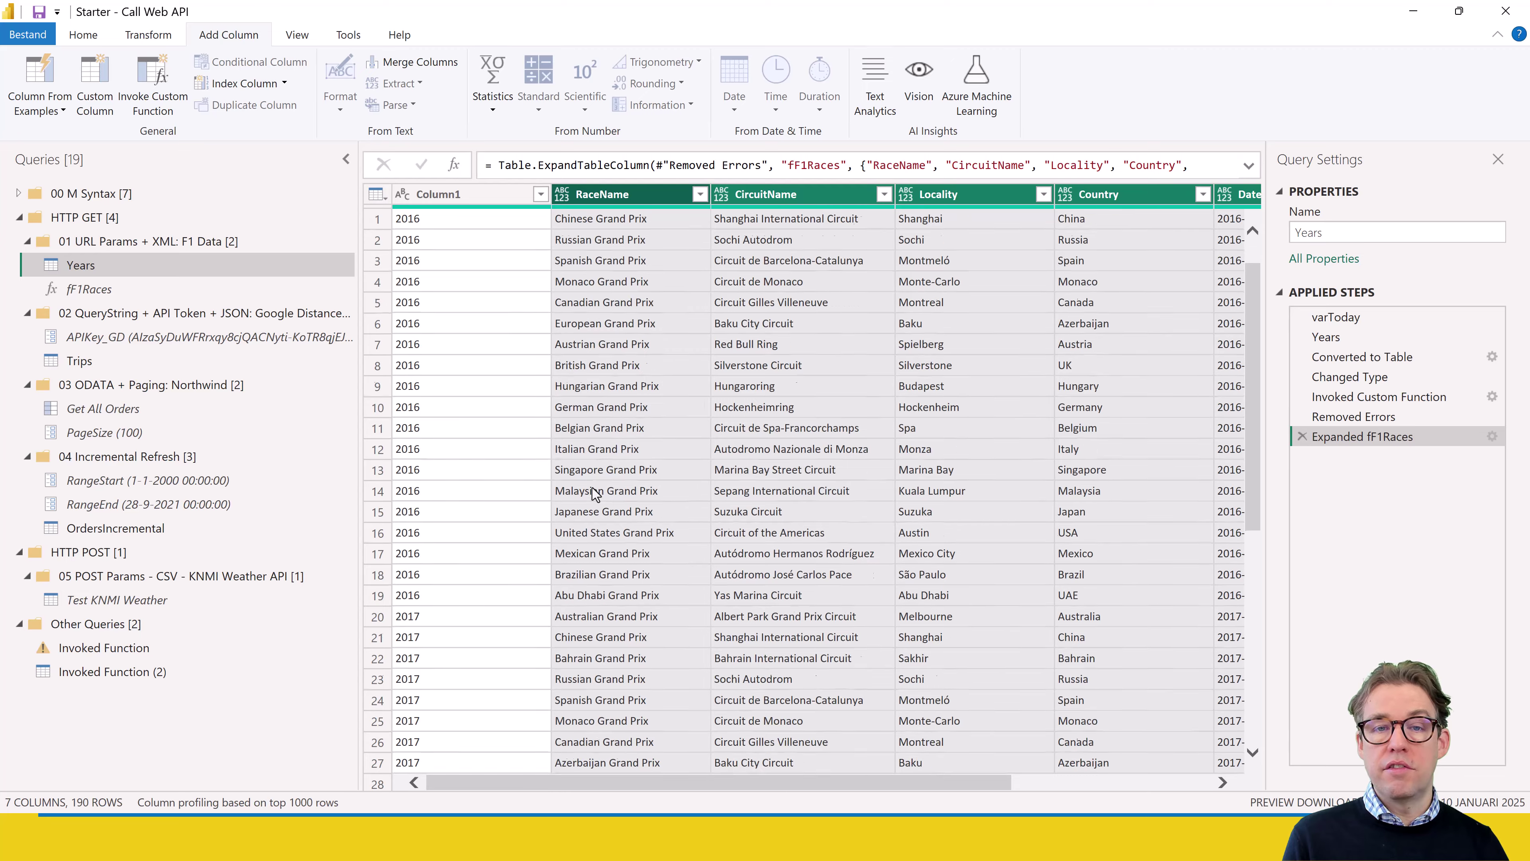
scroll(592, 487, "down", 20)
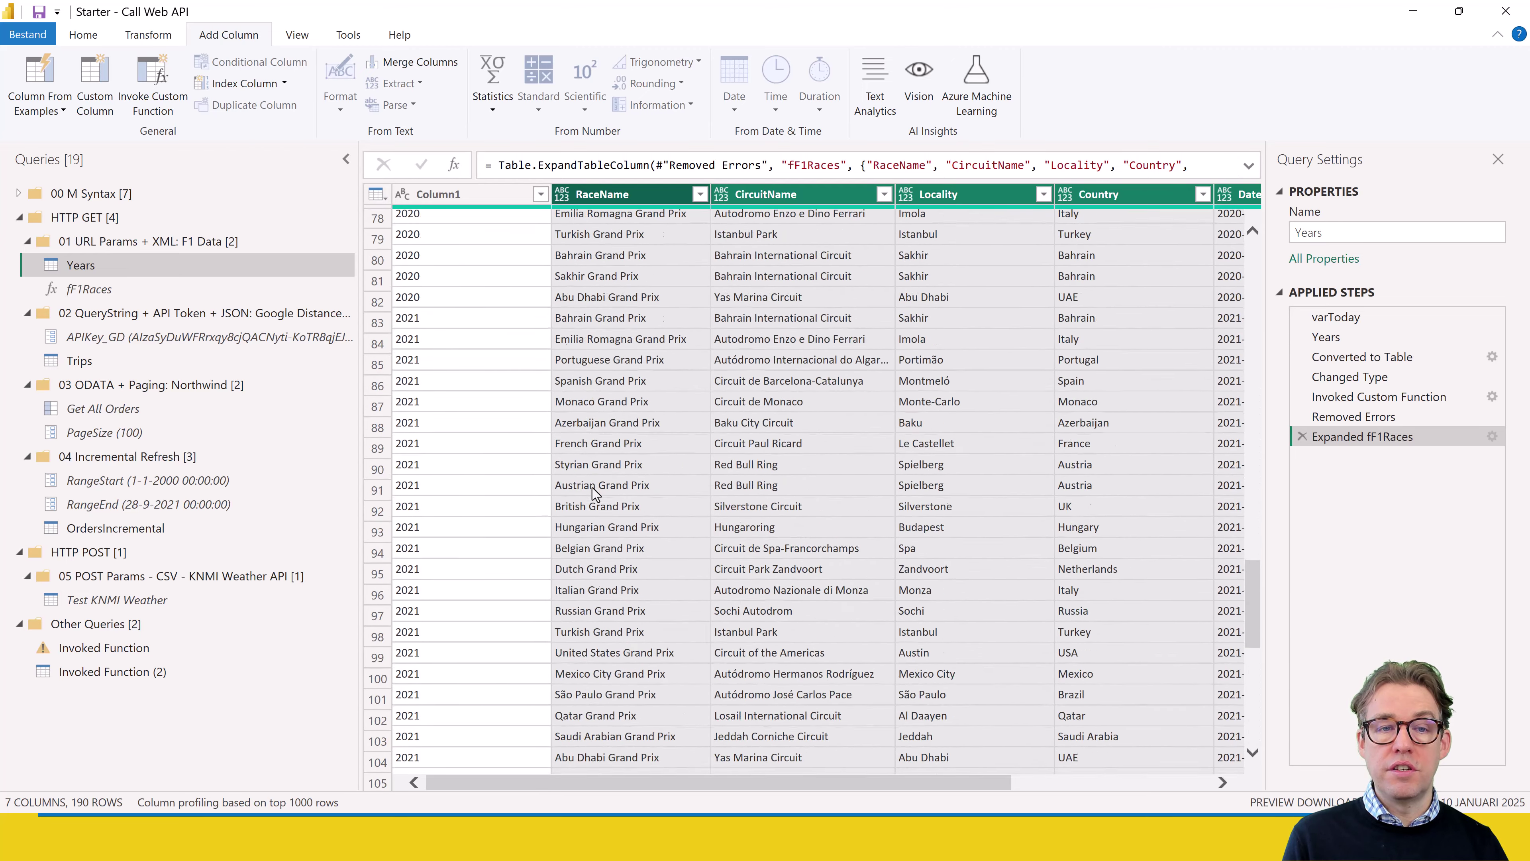
scroll(592, 488, "down", 13)
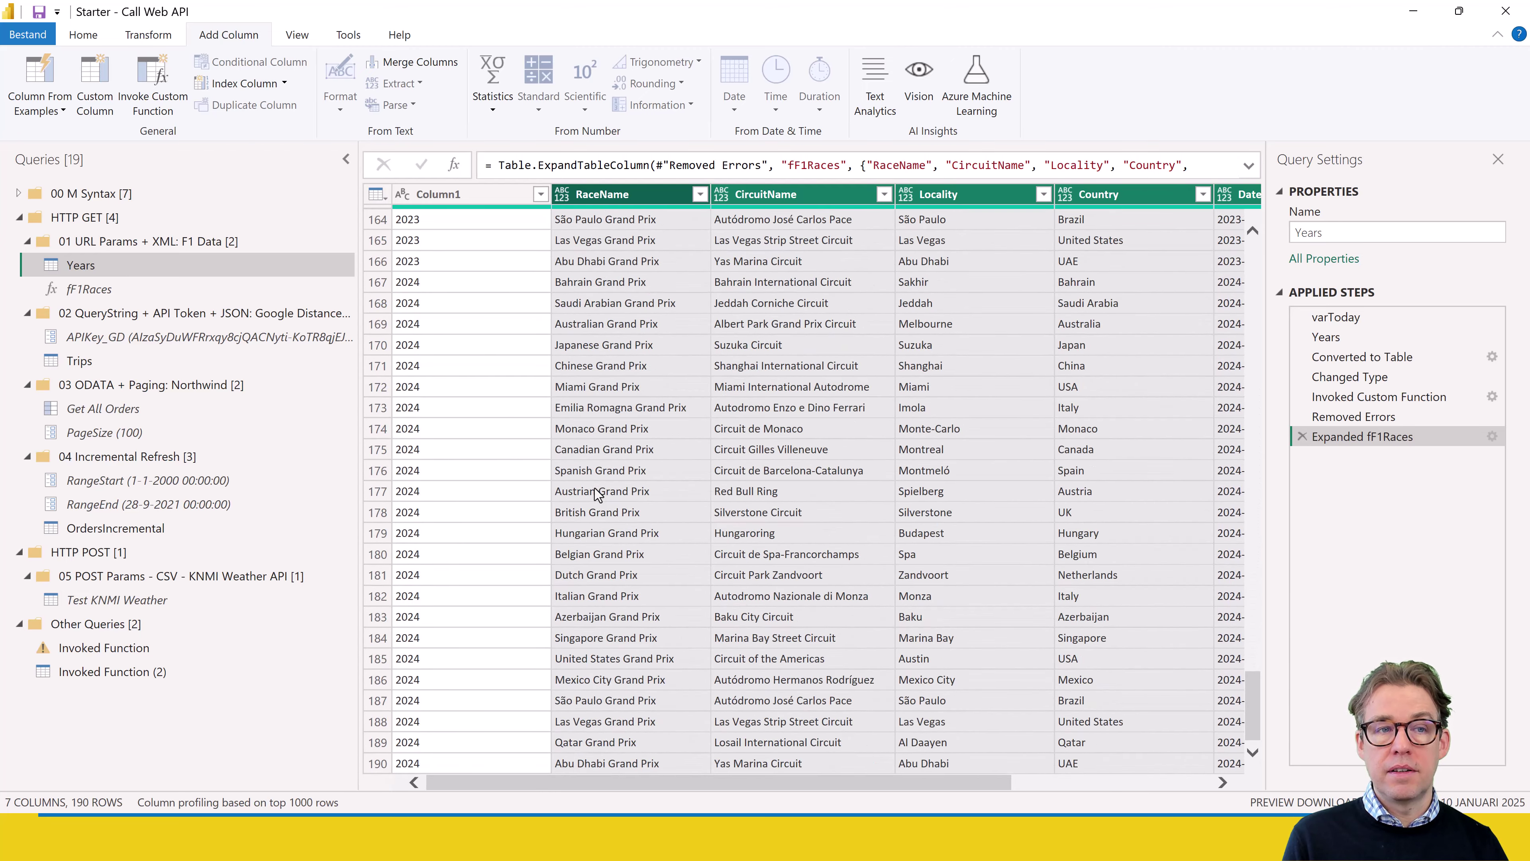
Switch to the PowerPoint slide show and advance to the Web.Contents: HTTP GET + URL Parameters slide.
key("alt+Tab")
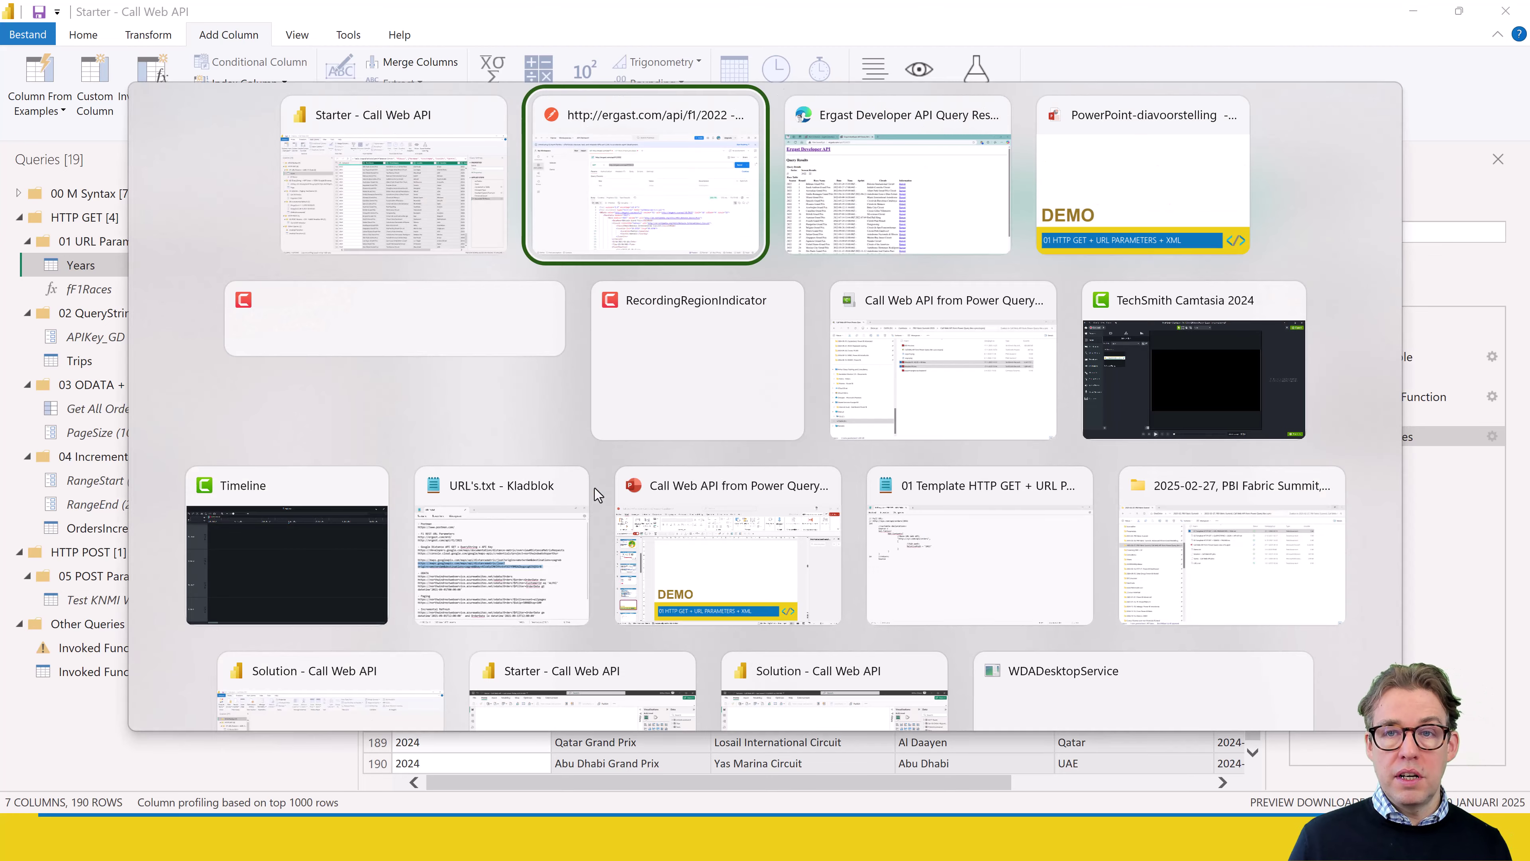
key("Tab")
key("Tab")
key("Right")
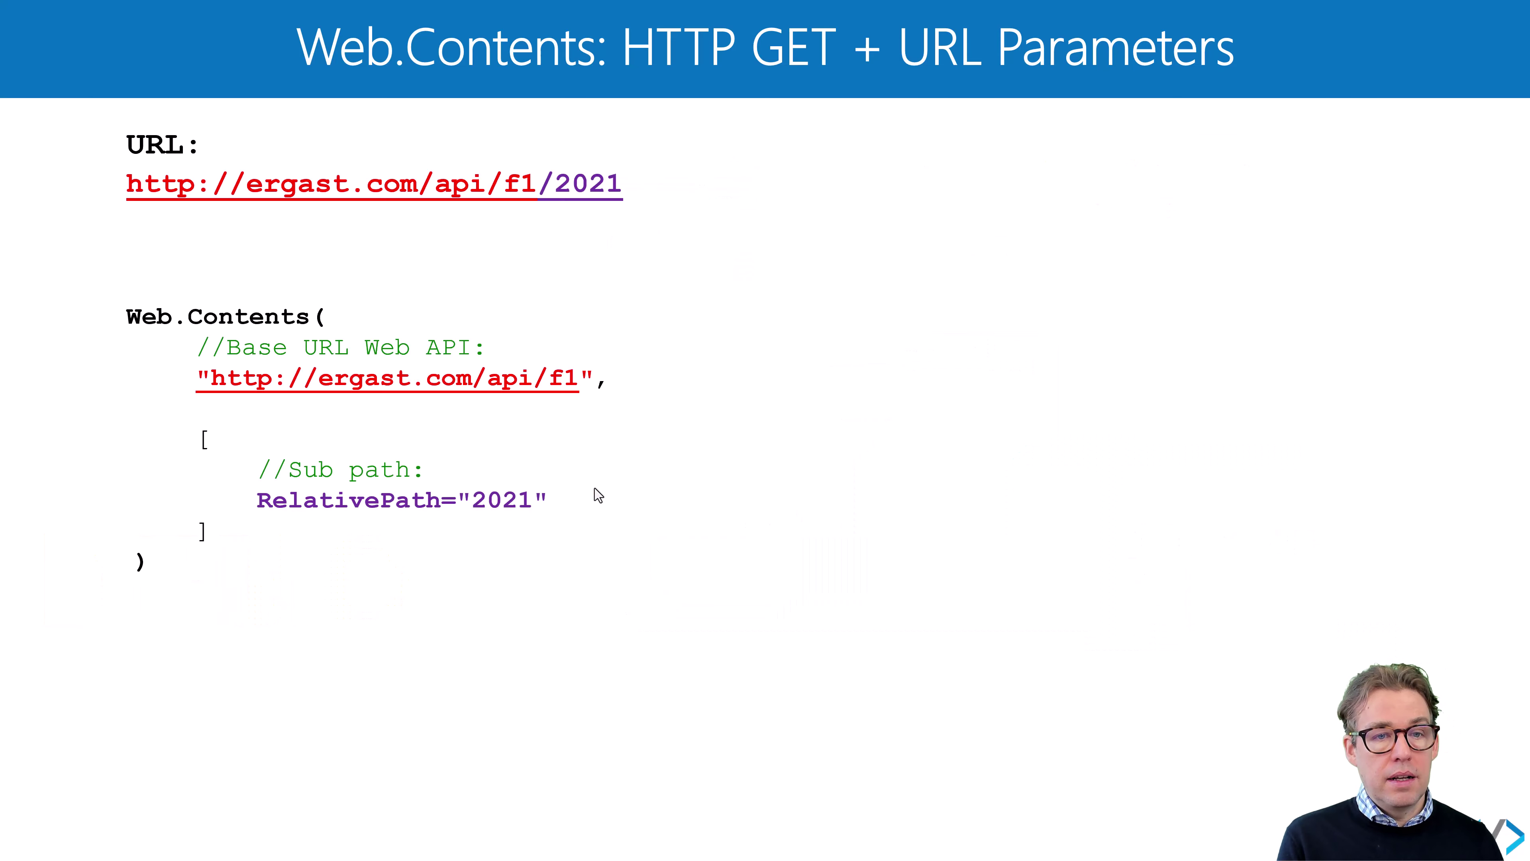